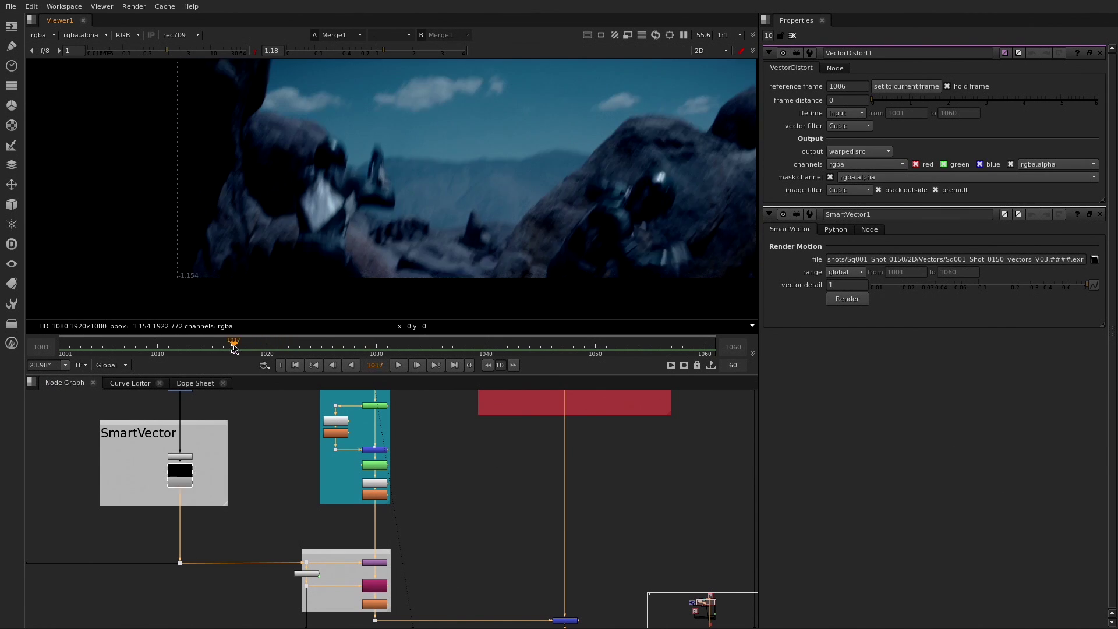
# - Set VectorBlur2_2 to uniform uv with motion amount 1, checking playback up to frame 1042
pyautogui.moveTo(449, 450); pyautogui.dragTo(427, 490, button='middle')
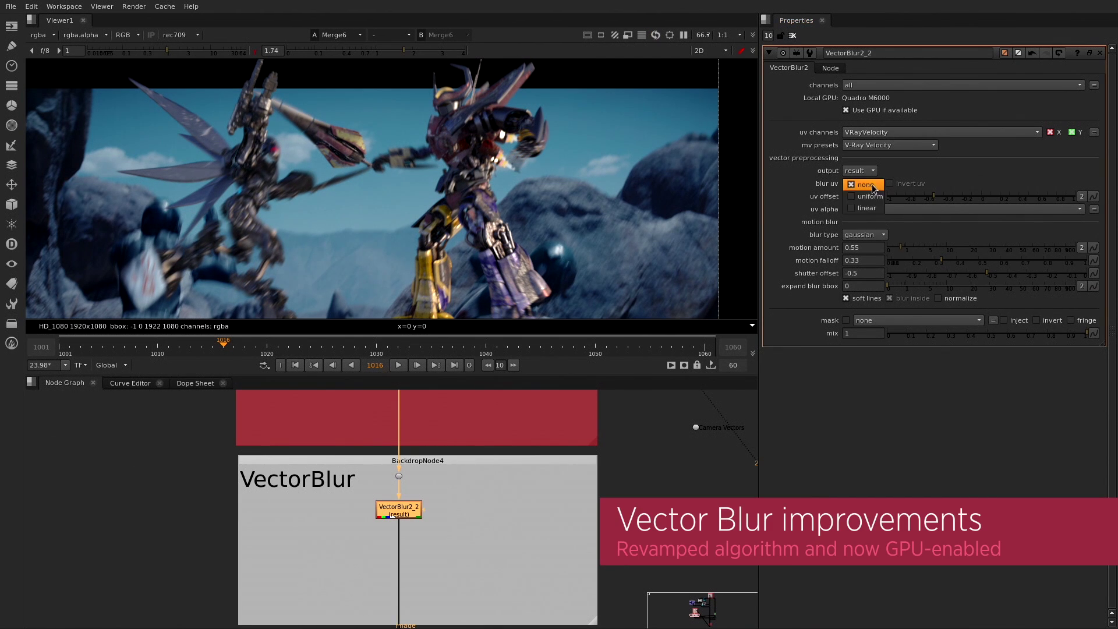
pyautogui.scroll(5, 511, 207)
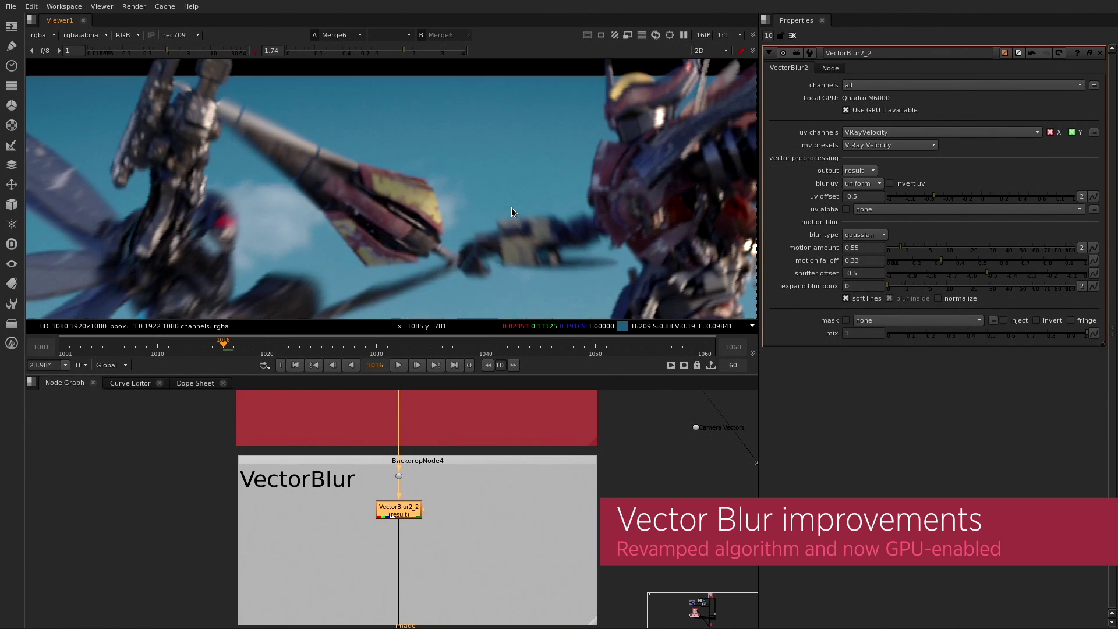
pyautogui.moveTo(902, 251); pyautogui.dragTo(902, 251)
pyautogui.scroll(-4, 557, 220)
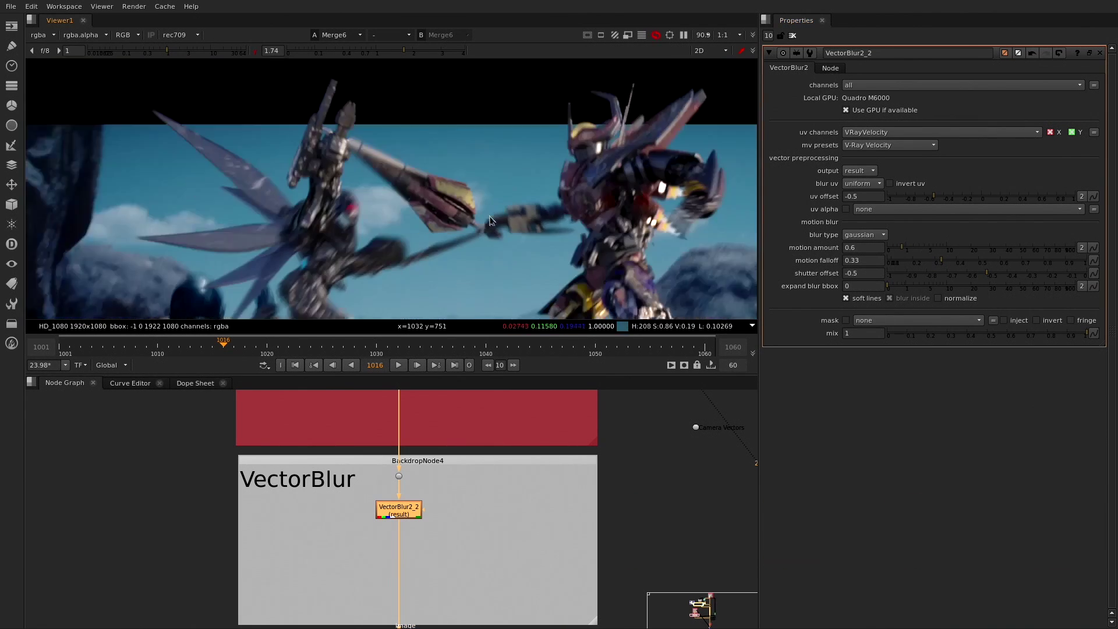
pyautogui.moveTo(558, 216); pyautogui.dragTo(552, 287, button='middle')
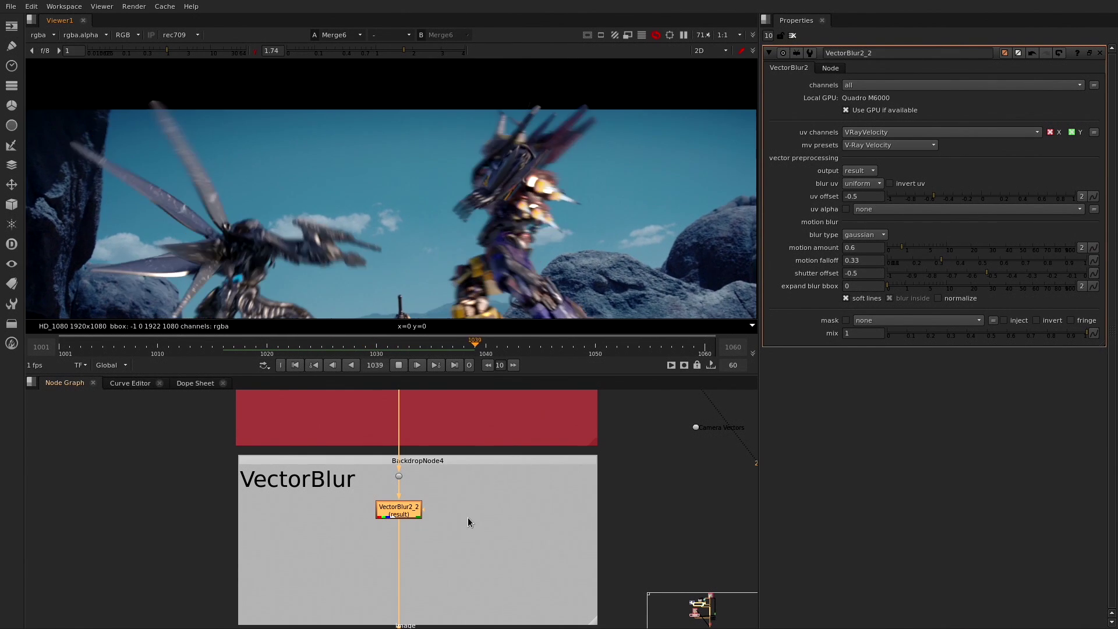
pyautogui.click(506, 342)
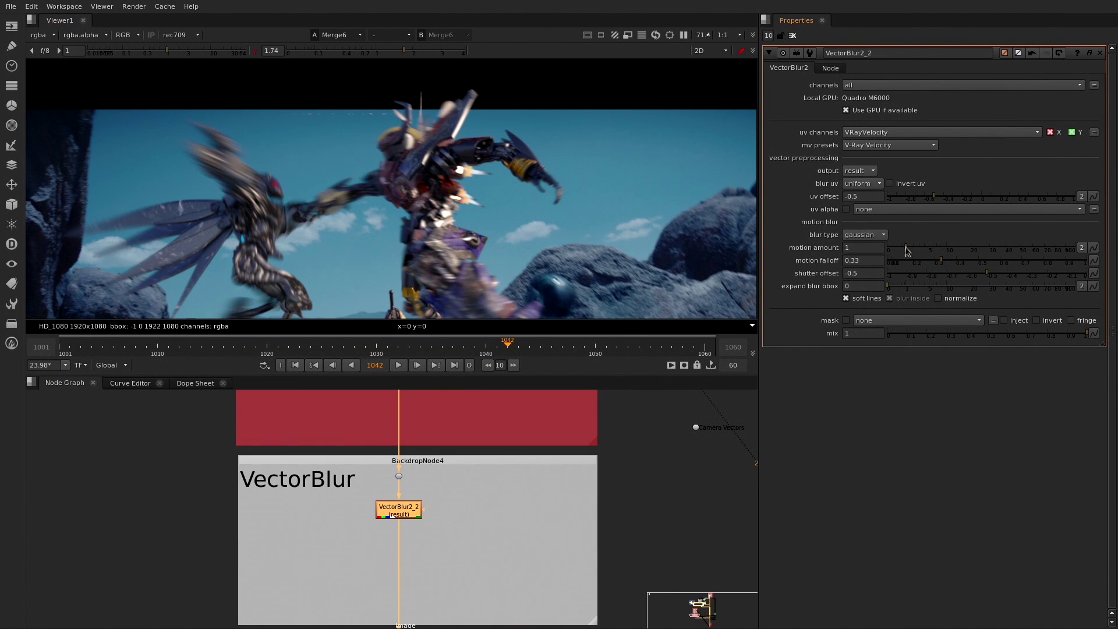
pyautogui.scroll(4, 315, 227)
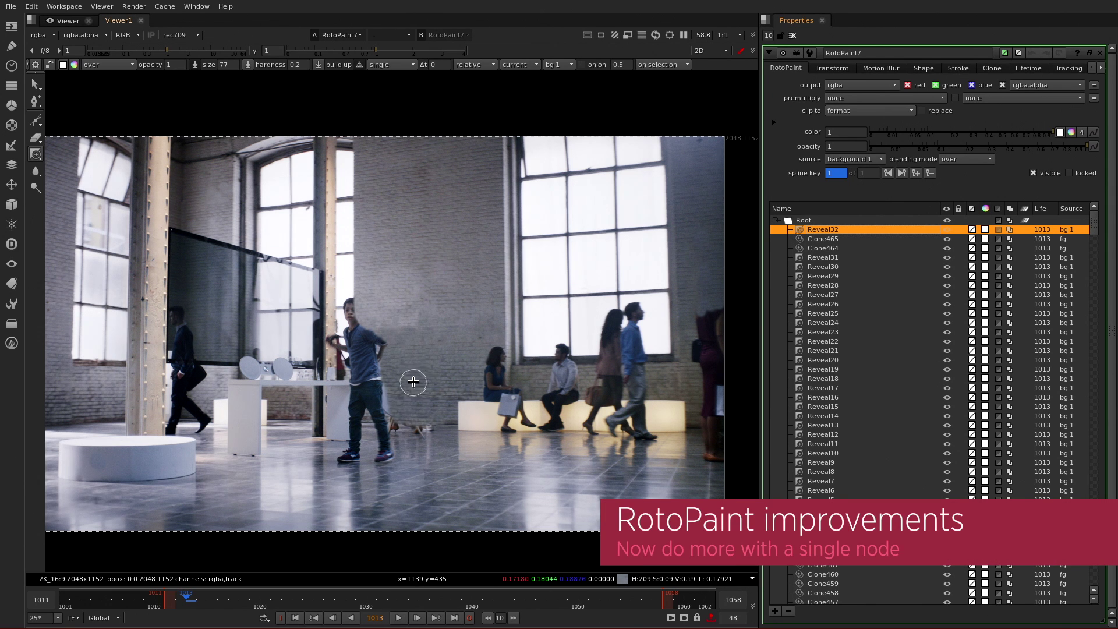
pyautogui.press('Left')
pyautogui.press('l')
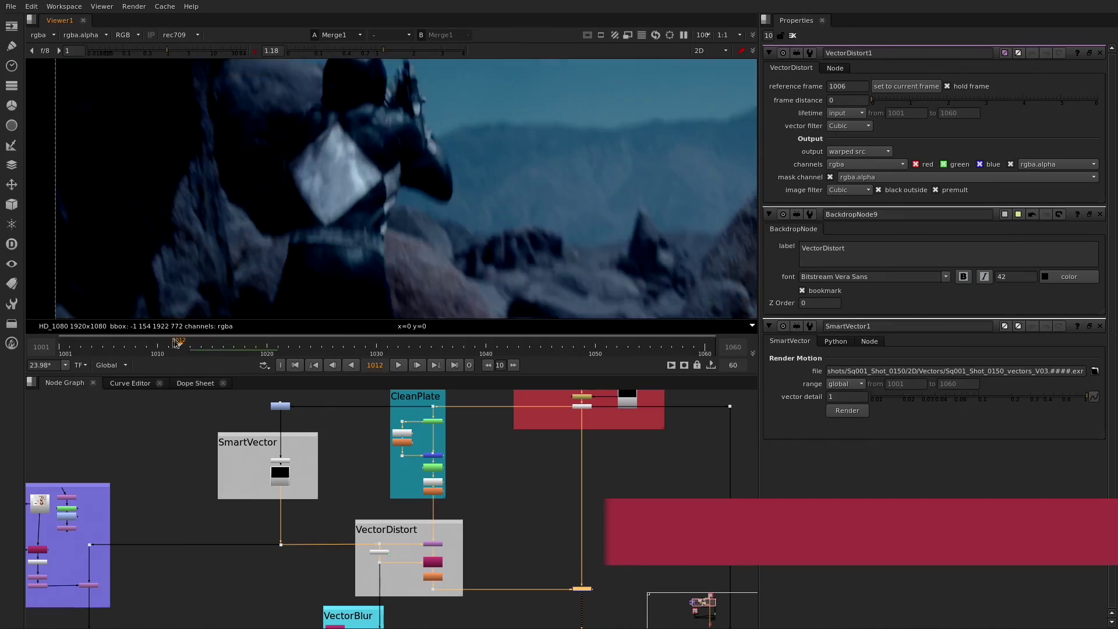
pyautogui.moveTo(80, 346); pyautogui.dragTo(354, 346)
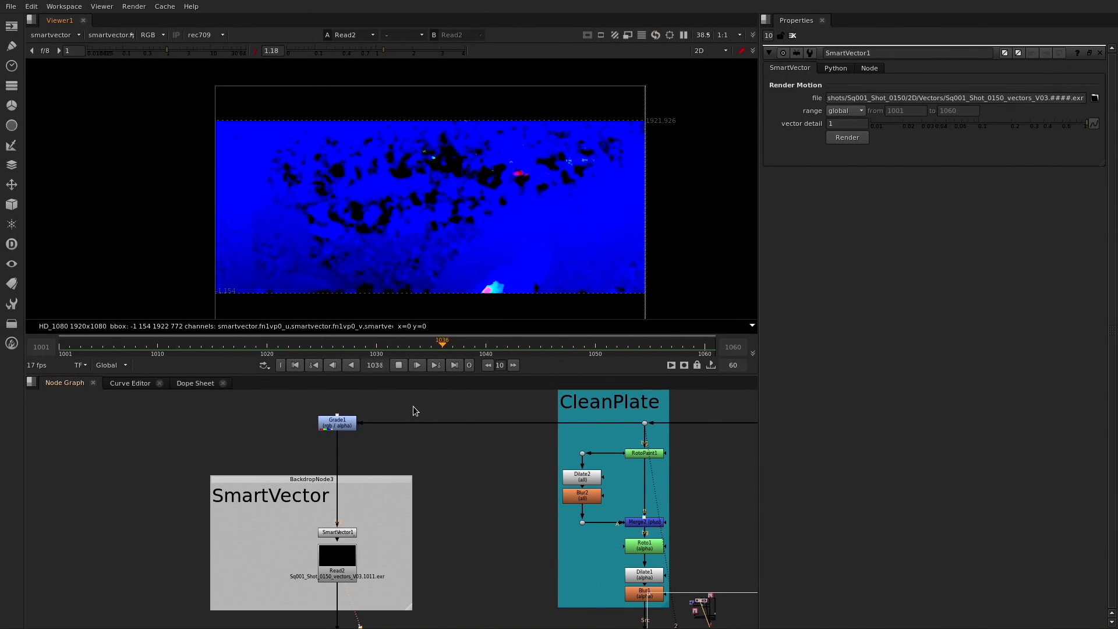
pyautogui.click(398, 365)
pyautogui.click(399, 365)
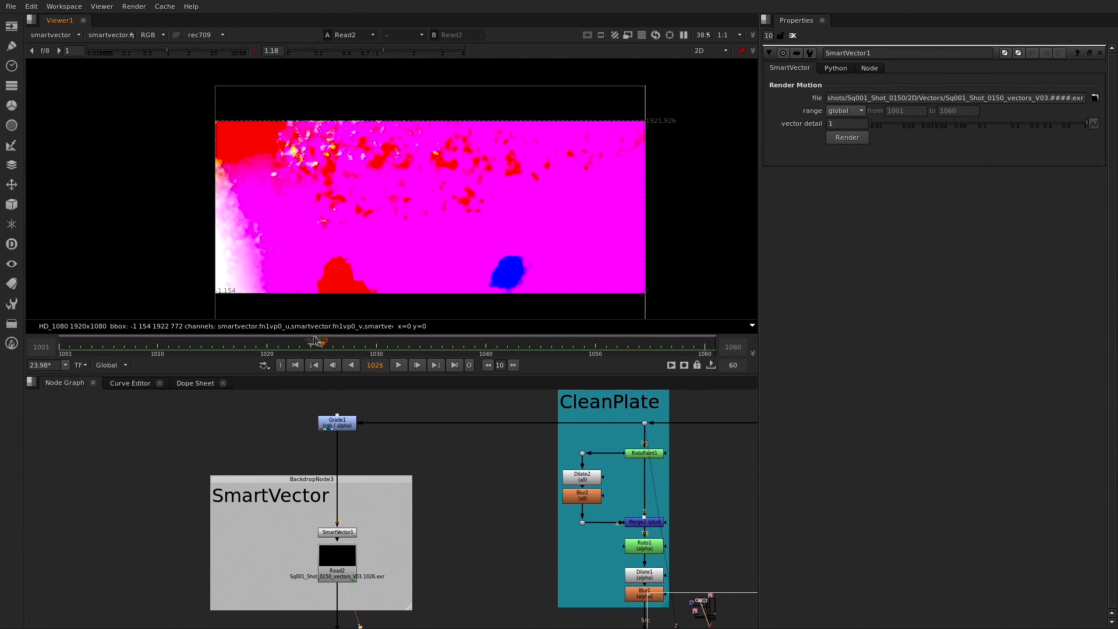
pyautogui.click(398, 365)
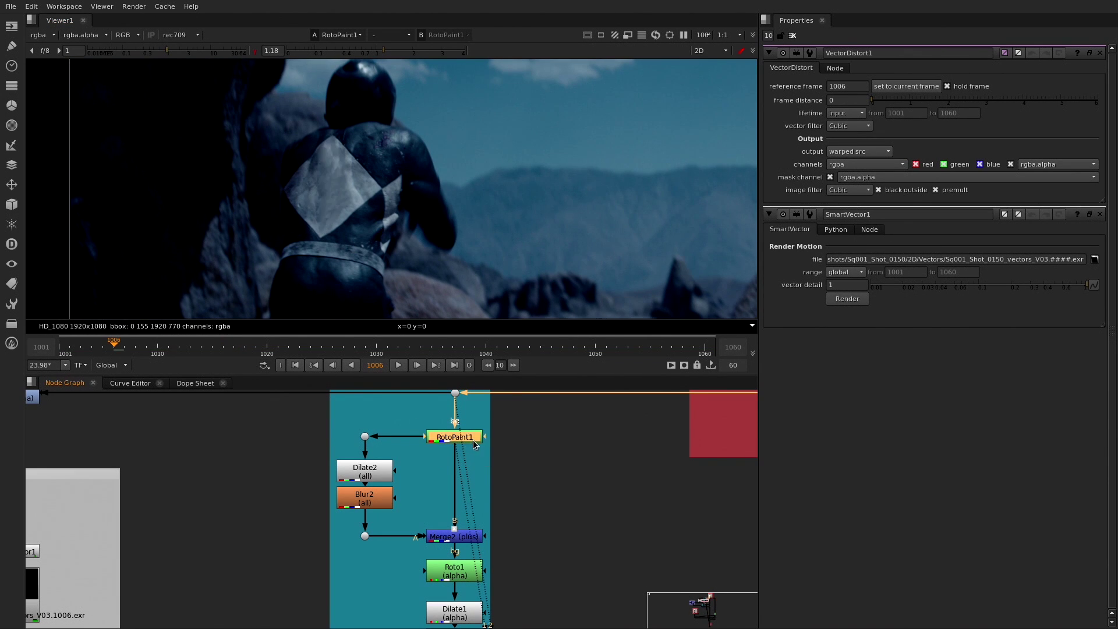
# - Show a clean-plate chain node's output in the viewer
pyautogui.scroll(-2, 465, 495)
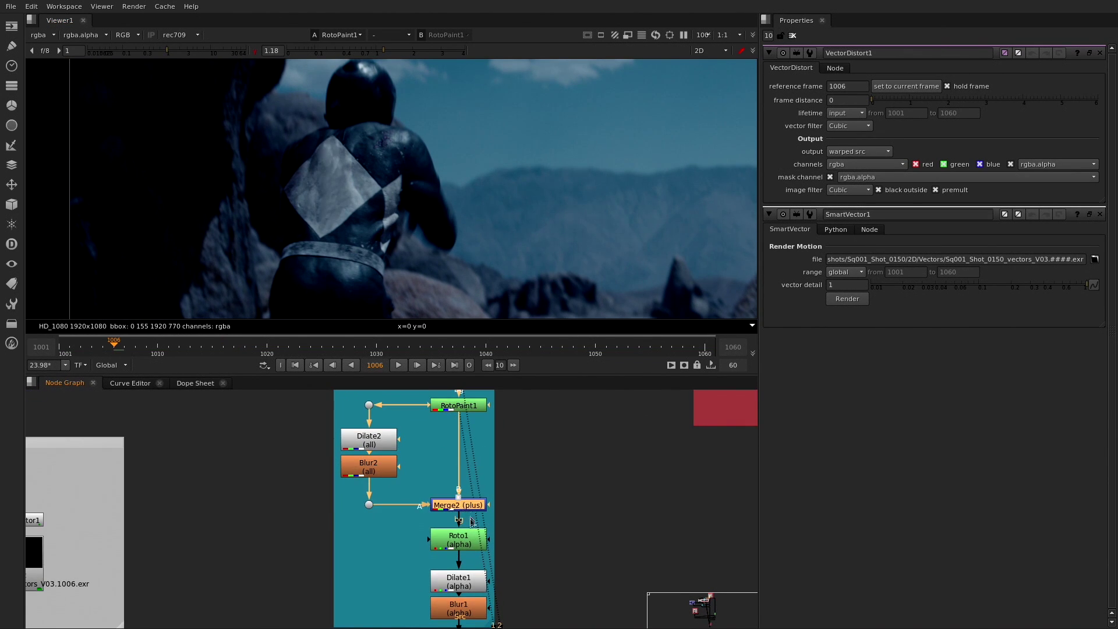
pyautogui.click(467, 538)
pyautogui.press('1')
# - View VectorDistort1's isolated diamond patch and scrub back to frame 1014
pyautogui.scroll(-2, 472, 556)
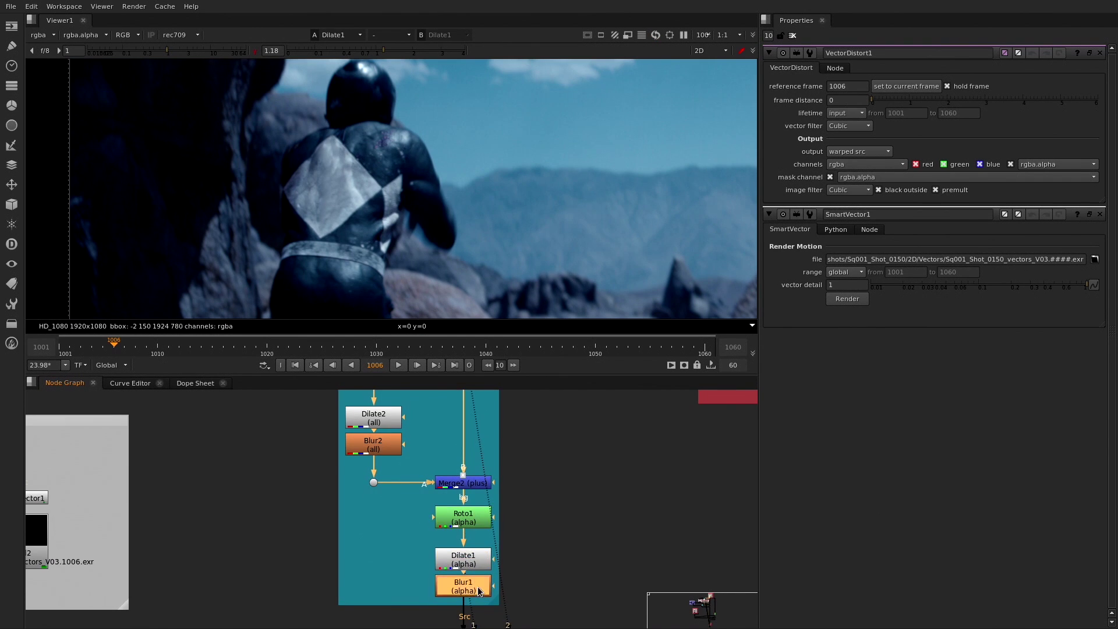
pyautogui.scroll(-14, 478, 592)
pyautogui.click(487, 523)
pyautogui.press('1')
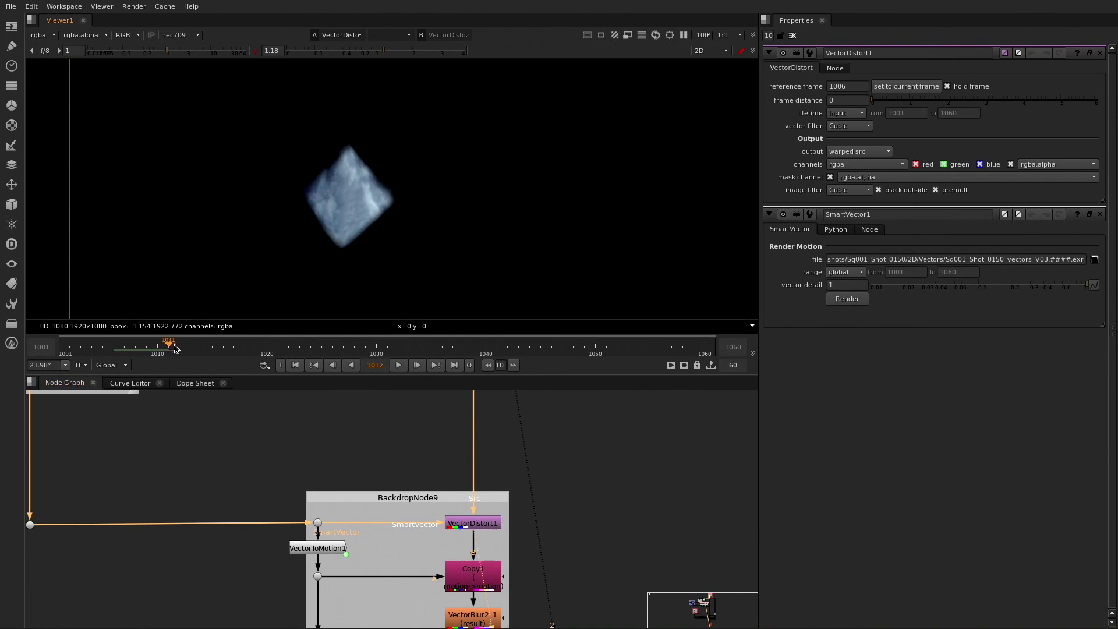
pyautogui.moveTo(274, 347); pyautogui.dragTo(205, 356)
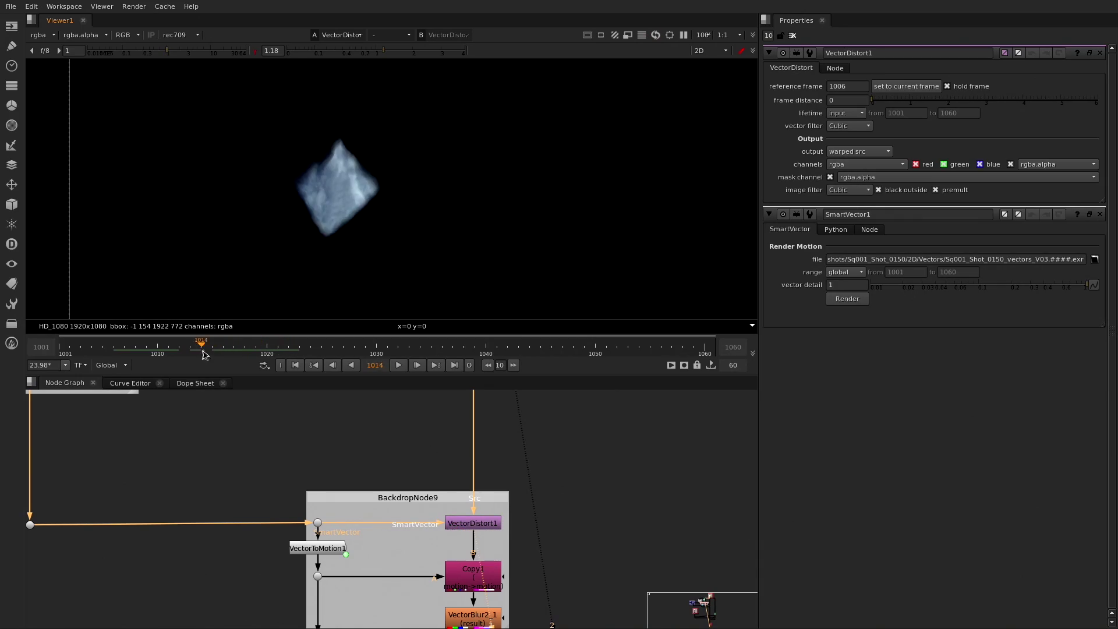
pyautogui.moveTo(82, 356); pyautogui.dragTo(70, 357)
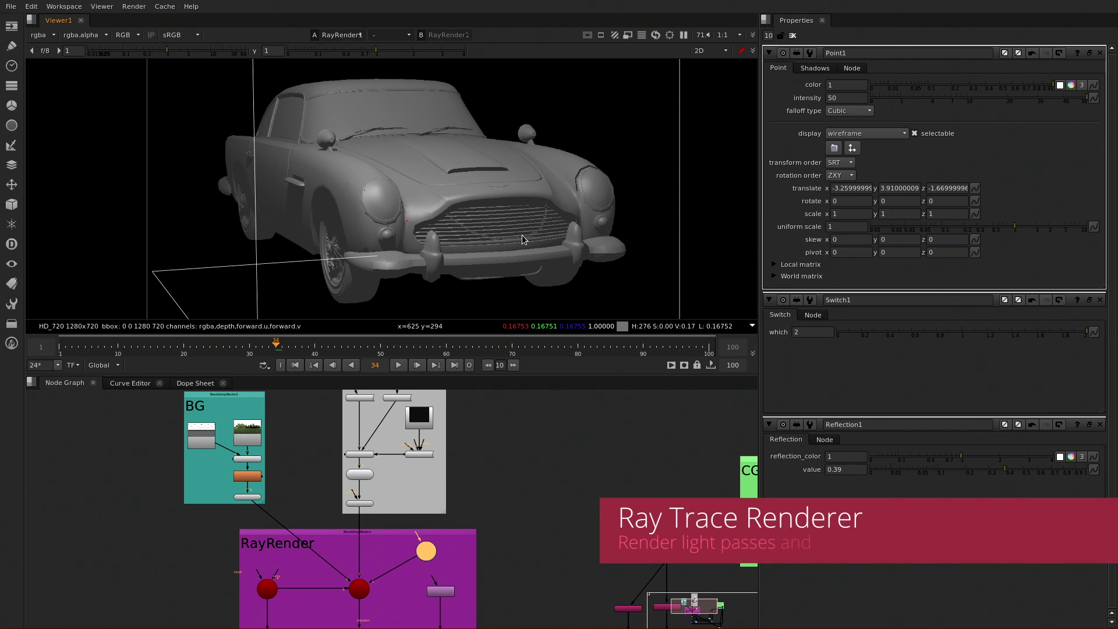
# - View the lit ray-traced car render from Merge2
pyautogui.scroll(-3, 524, 524)
pyautogui.scroll(3, 693, 577)
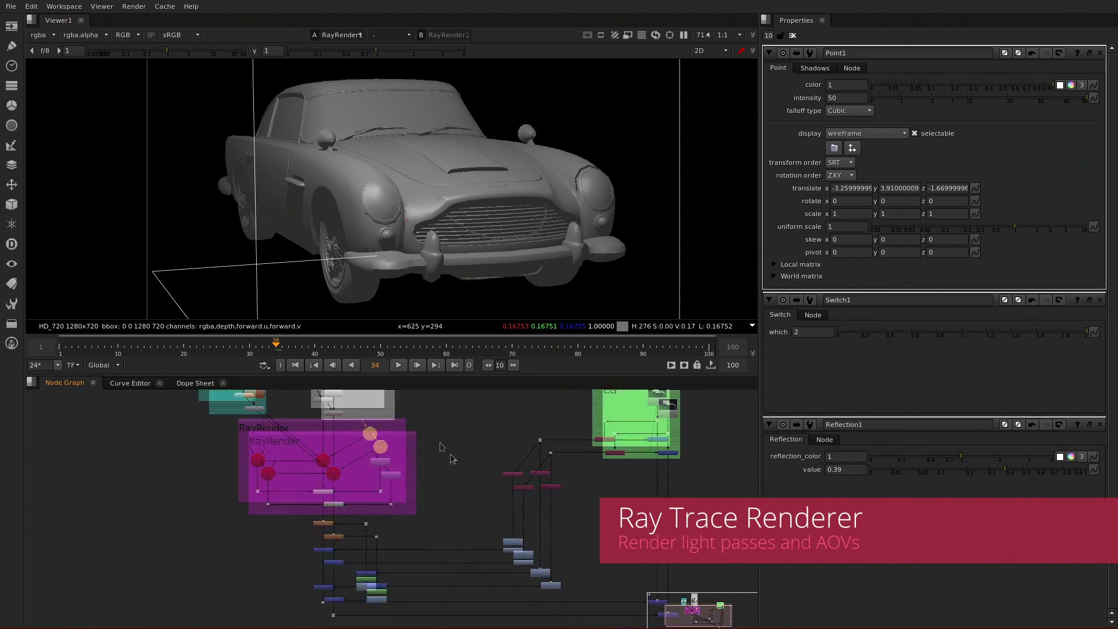
pyautogui.moveTo(691, 563); pyautogui.dragTo(603, 599)
pyautogui.press('1')
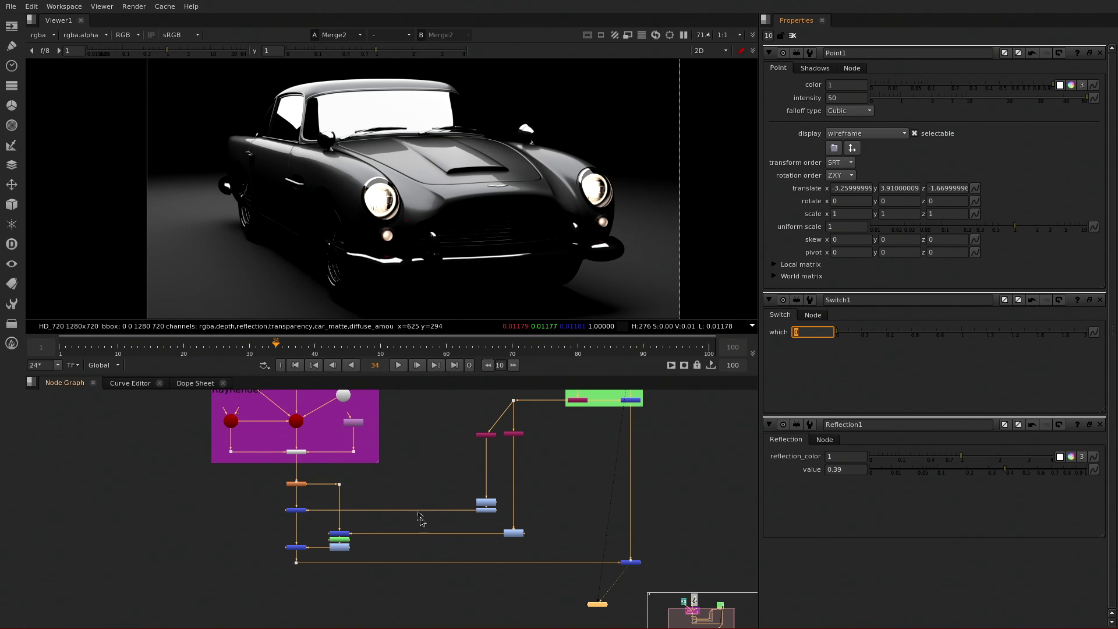
# - Pan the Node Graph to the Shaders and BG backdrops
pyautogui.scroll(2, 420, 518)
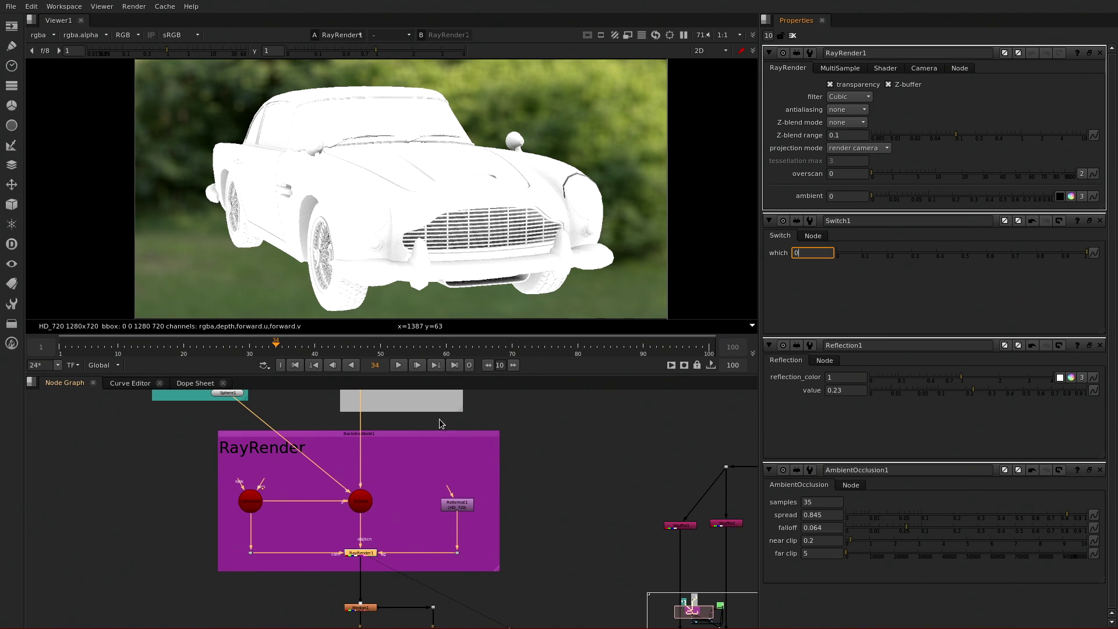
pyautogui.moveTo(440, 423); pyautogui.dragTo(408, 624, button='middle')
pyautogui.scroll(2, 400, 516)
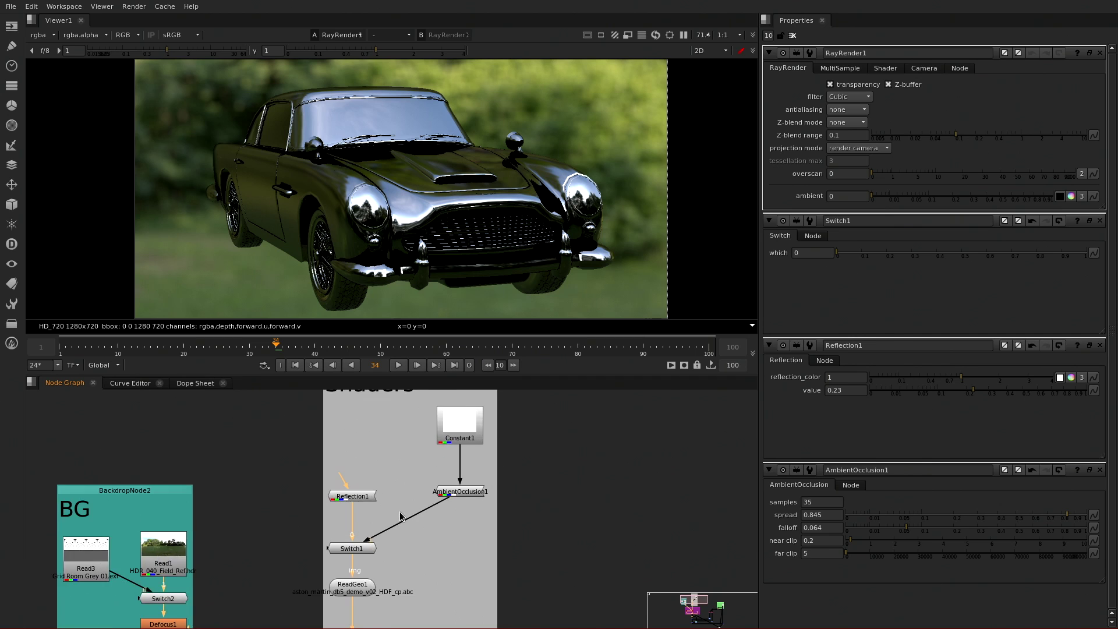
pyautogui.scroll(2, 401, 516)
pyautogui.moveTo(387, 513); pyautogui.dragTo(349, 524, button='middle')
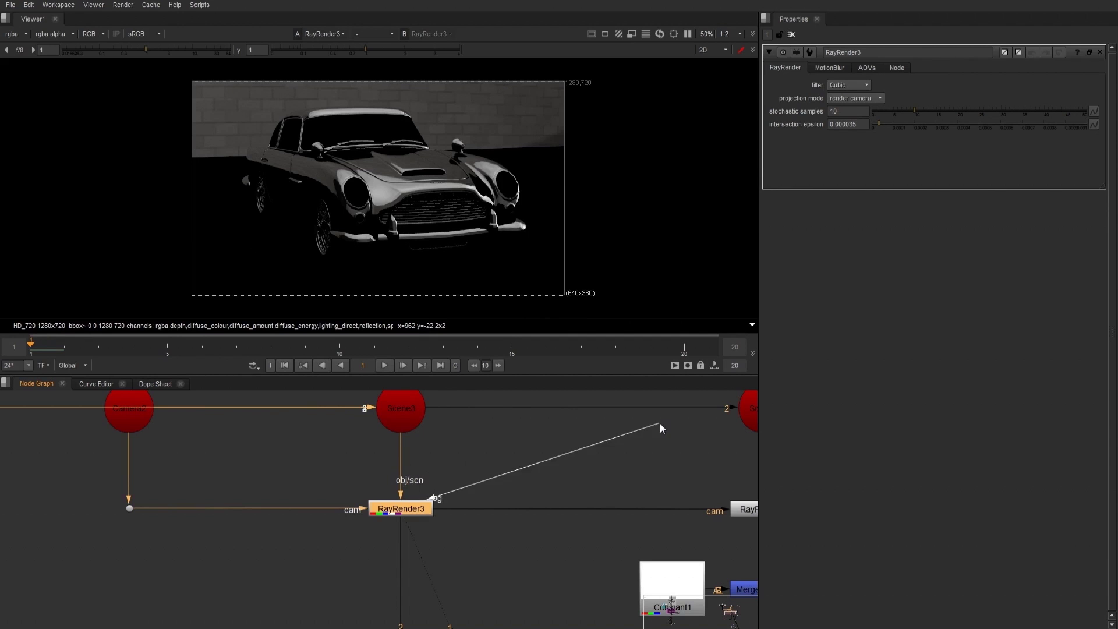
# - Review RayRender3's MotionBlur and AOVs settings, including the reflection AOV layer choices
pyautogui.moveTo(660, 424); pyautogui.dragTo(660, 424)
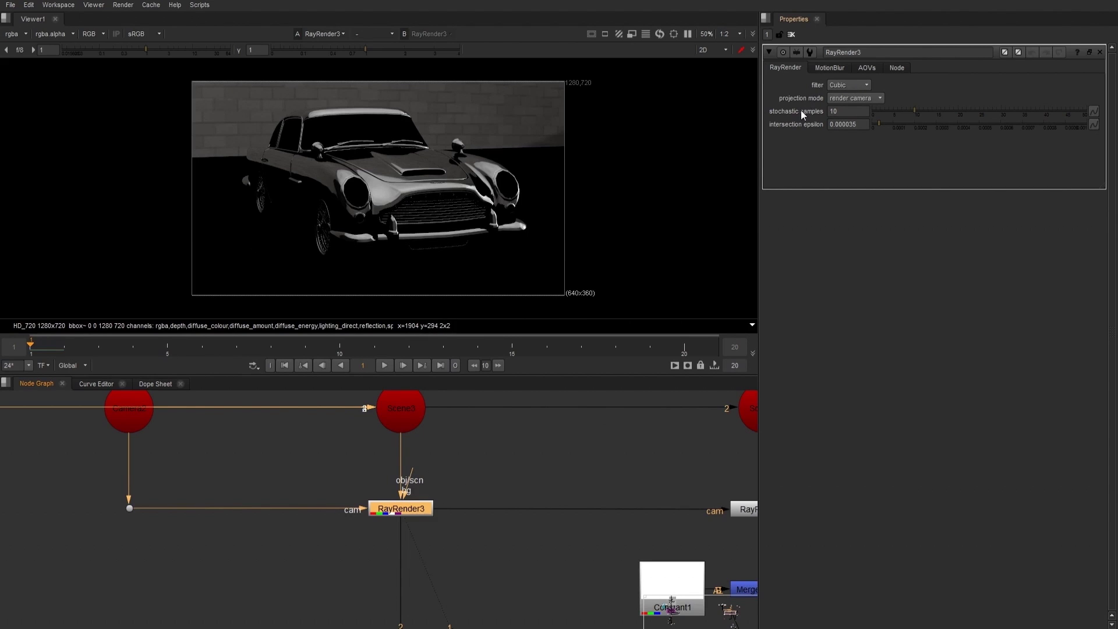
pyautogui.click(830, 68)
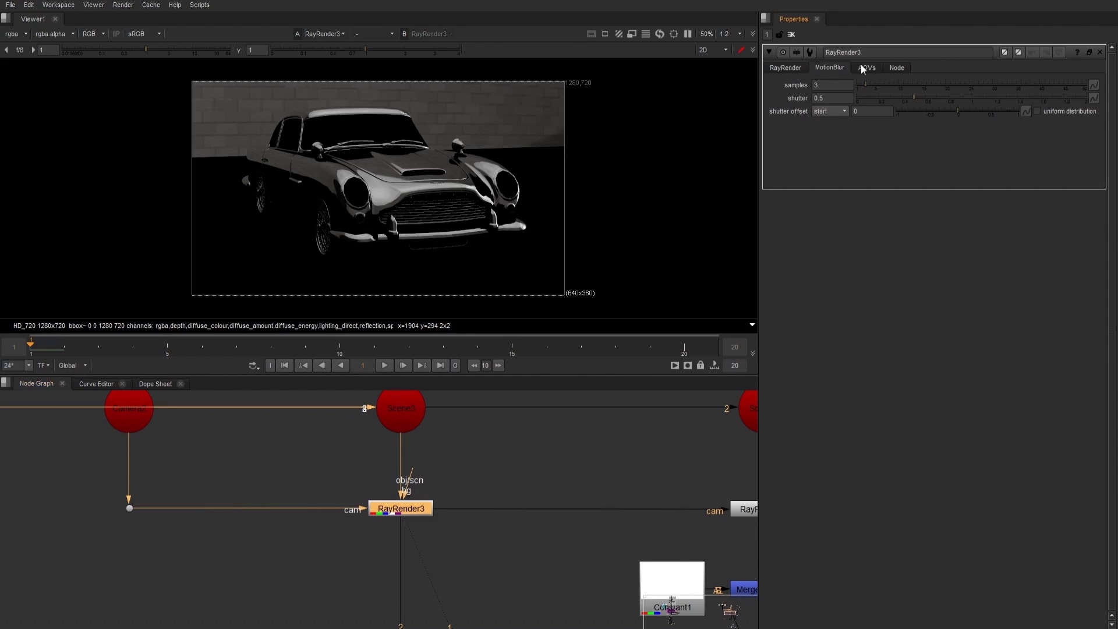
pyautogui.click(867, 68)
pyautogui.click(850, 163)
pyautogui.click(841, 424)
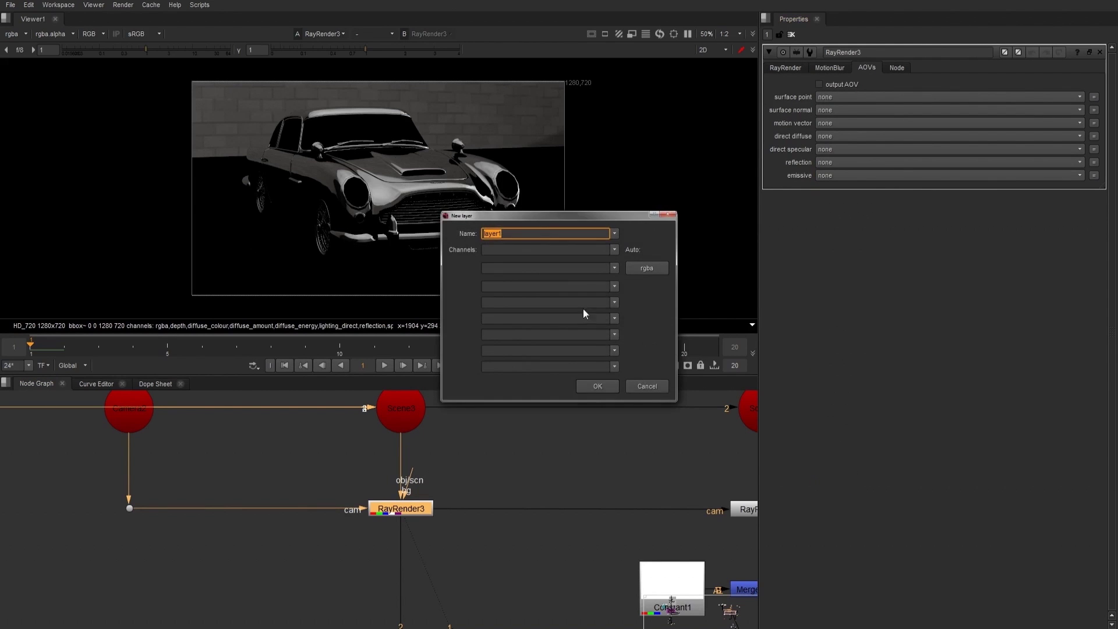
pyautogui.click(648, 386)
# - View ReadGeo3's car geometry in 3D and orbit to its front
pyautogui.scroll(2, 582, 575)
pyautogui.click(524, 460)
pyautogui.press('1')
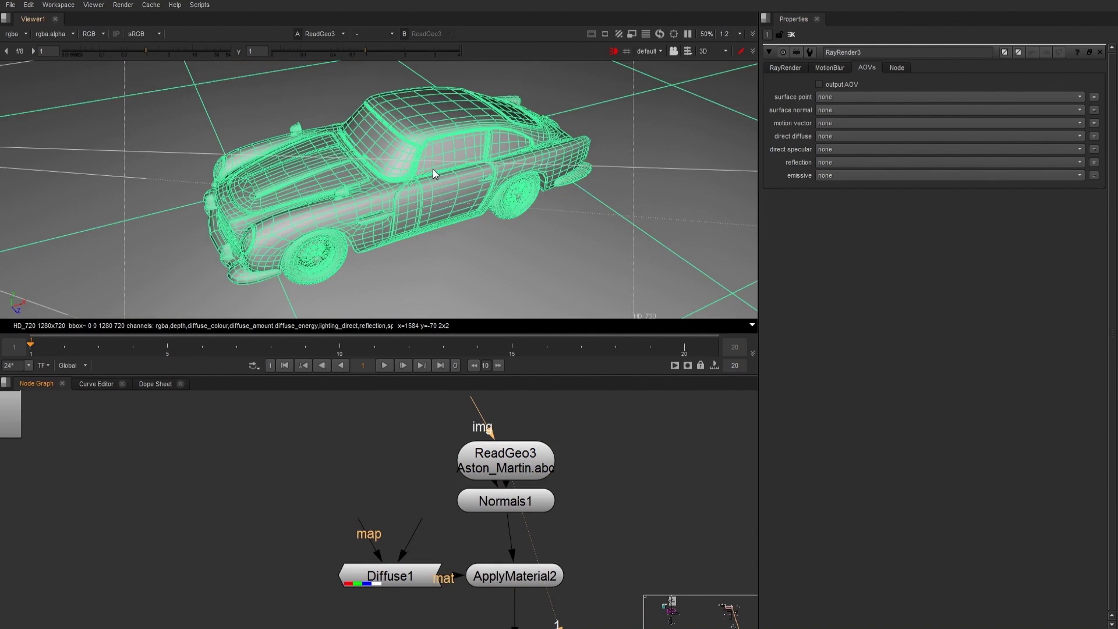
pyautogui.keyDown('ctrl'); pyautogui.moveTo(419, 175); pyautogui.dragTo(367, 262); pyautogui.keyUp('ctrl')
pyautogui.moveTo(467, 624); pyautogui.dragTo(464, 554, button='middle')
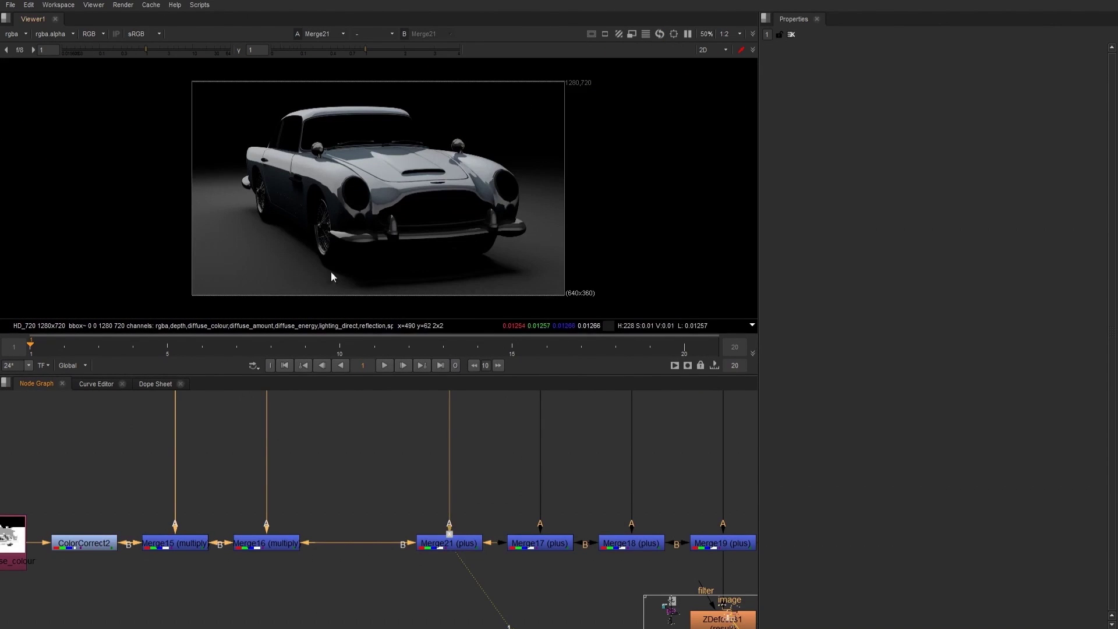
# - Set Switch3's which value to 4 for the darker grey car
pyautogui.scroll(-3, 594, 594)
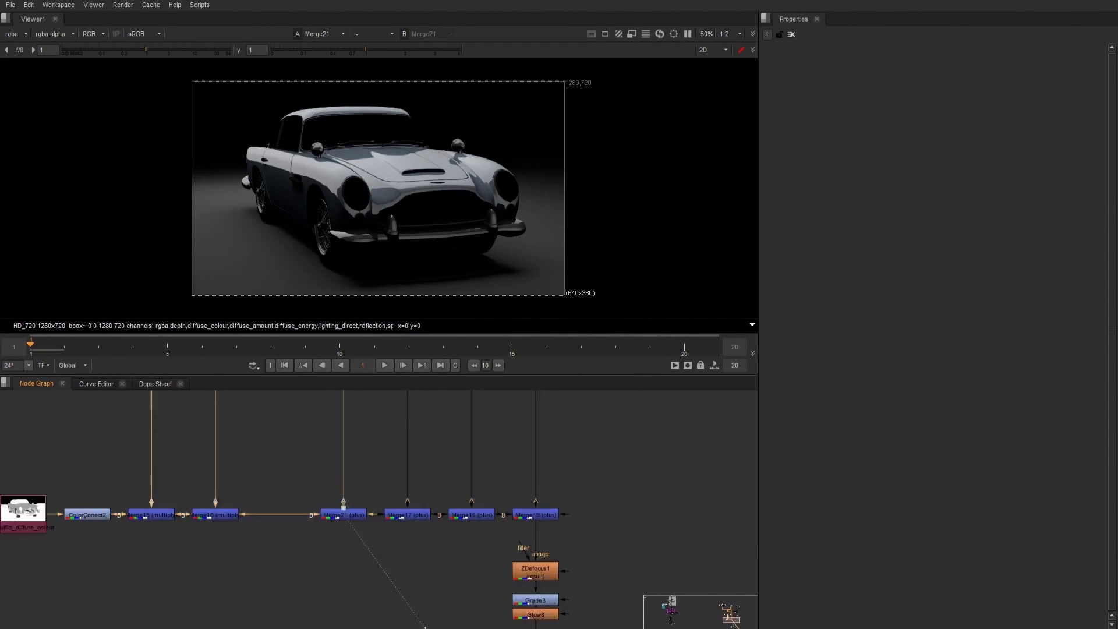
pyautogui.scroll(3, 364, 476)
pyautogui.moveTo(365, 477); pyautogui.dragTo(333, 613, button='middle')
pyautogui.click(377, 460)
pyautogui.doubleClick(821, 88)
pyautogui.write('4')
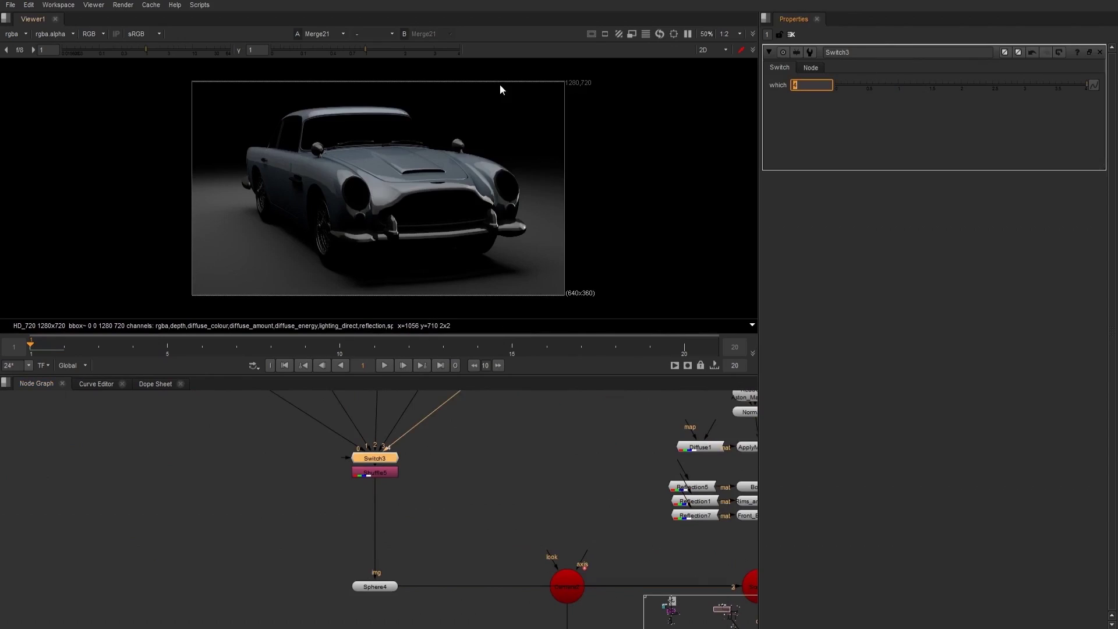
# - View the Crop2 output in the viewer
pyautogui.moveTo(480, 465); pyautogui.dragTo(463, 411, button='middle')
pyautogui.scroll(-3, 464, 456)
pyautogui.scroll(3, 515, 522)
pyautogui.click(519, 521)
pyautogui.press('1')
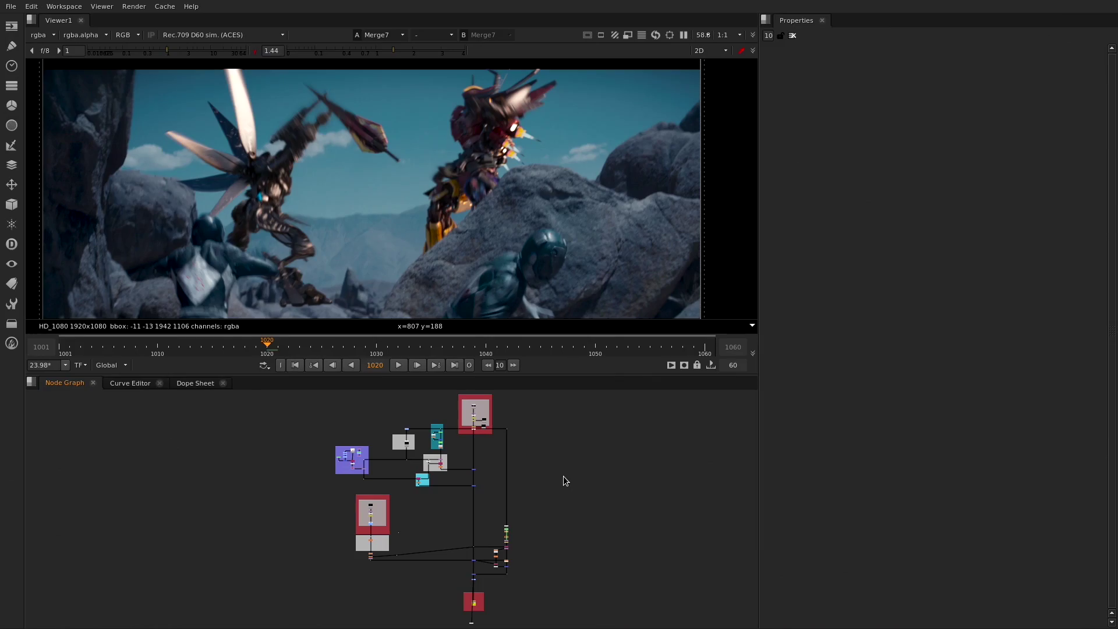
# - Set the project's OCIO config to aces_1.0.1 and open Read3's properties
pyautogui.press('s')
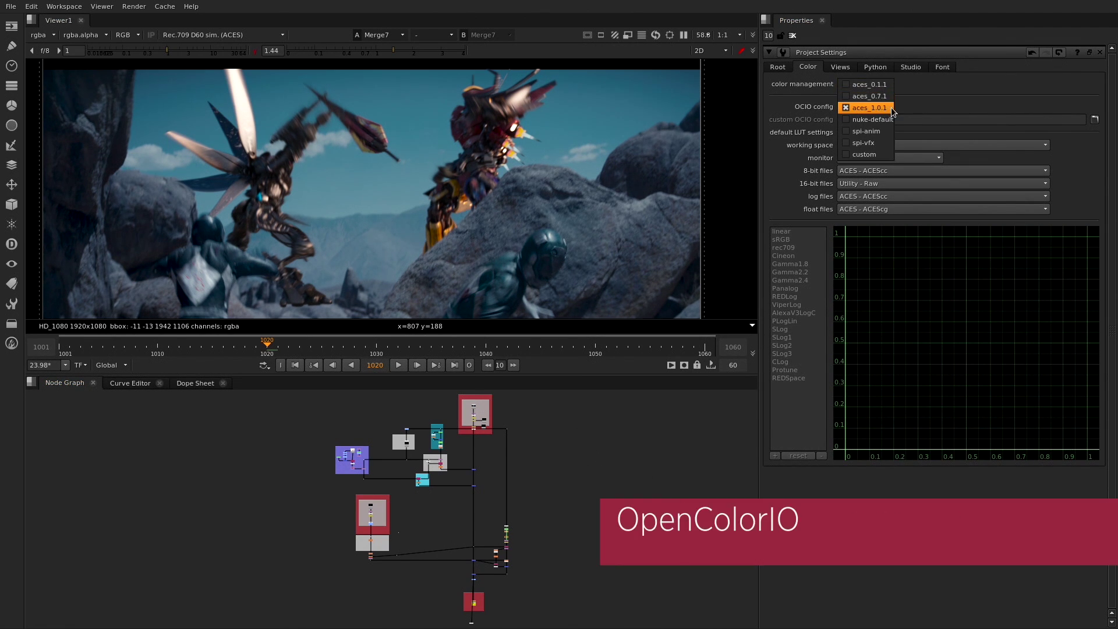
pyautogui.click(890, 107)
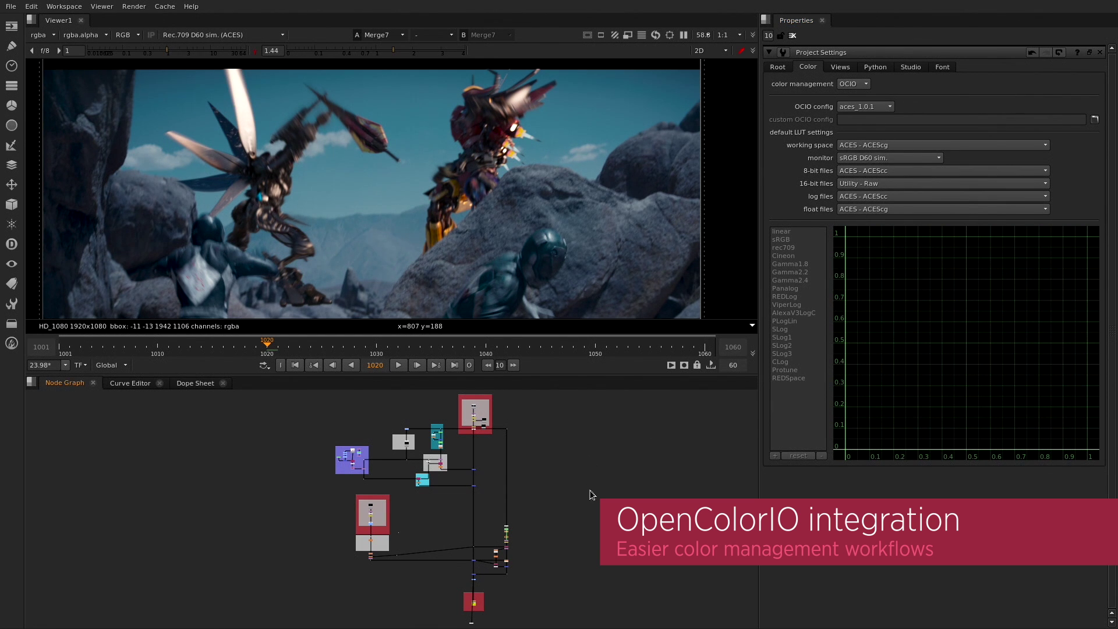
pyautogui.doubleClick(475, 411)
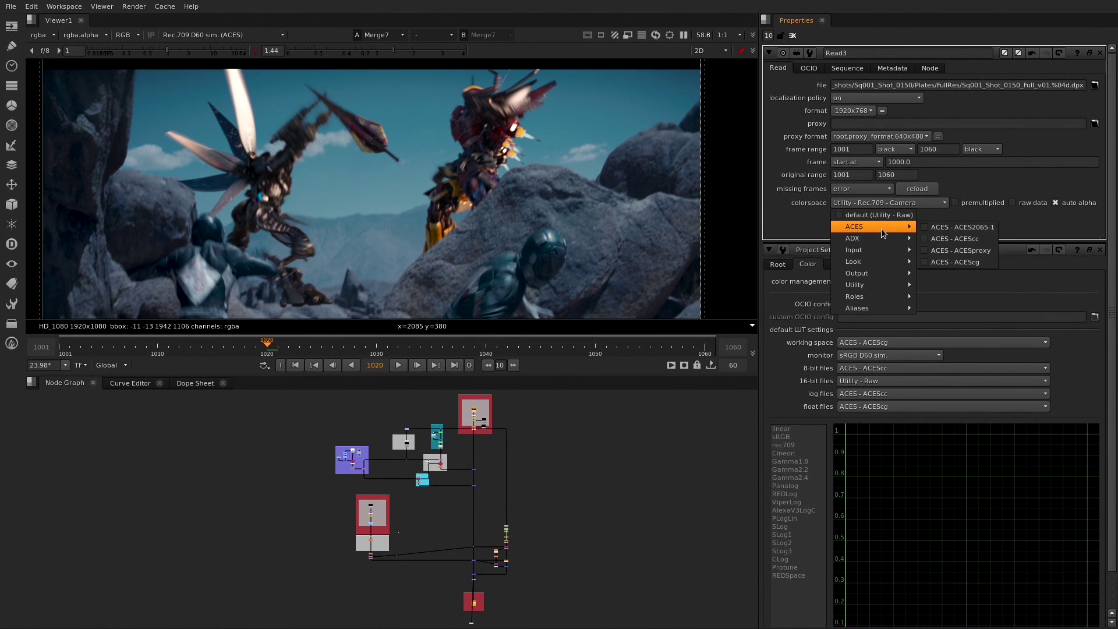
# - Keep Read3's localization policy set to on
pyautogui.moveTo(882, 251)
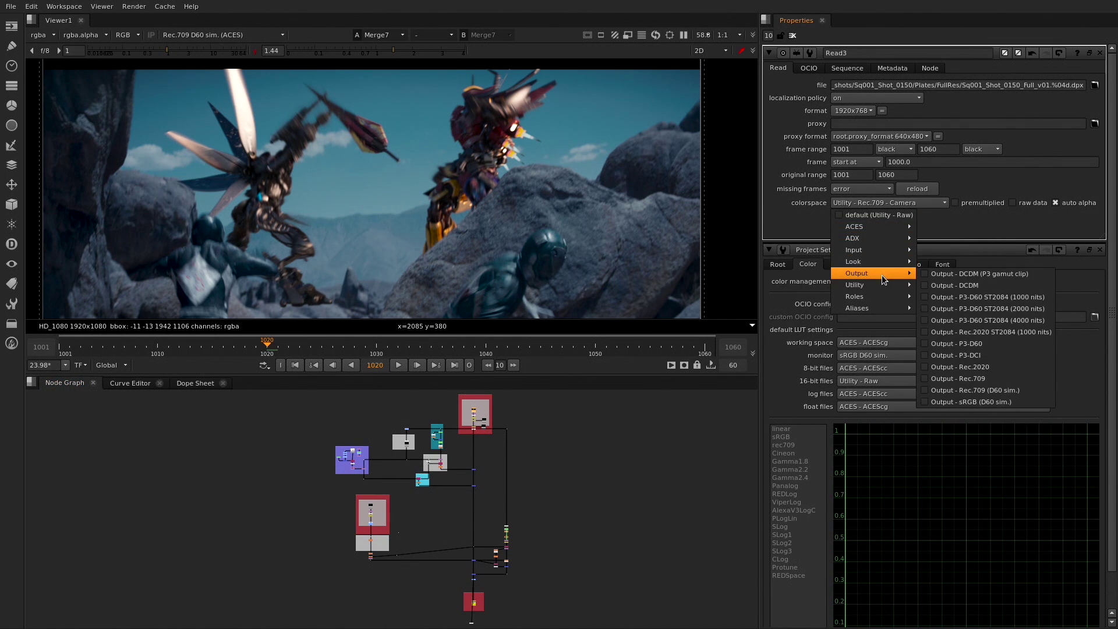
pyautogui.moveTo(884, 288)
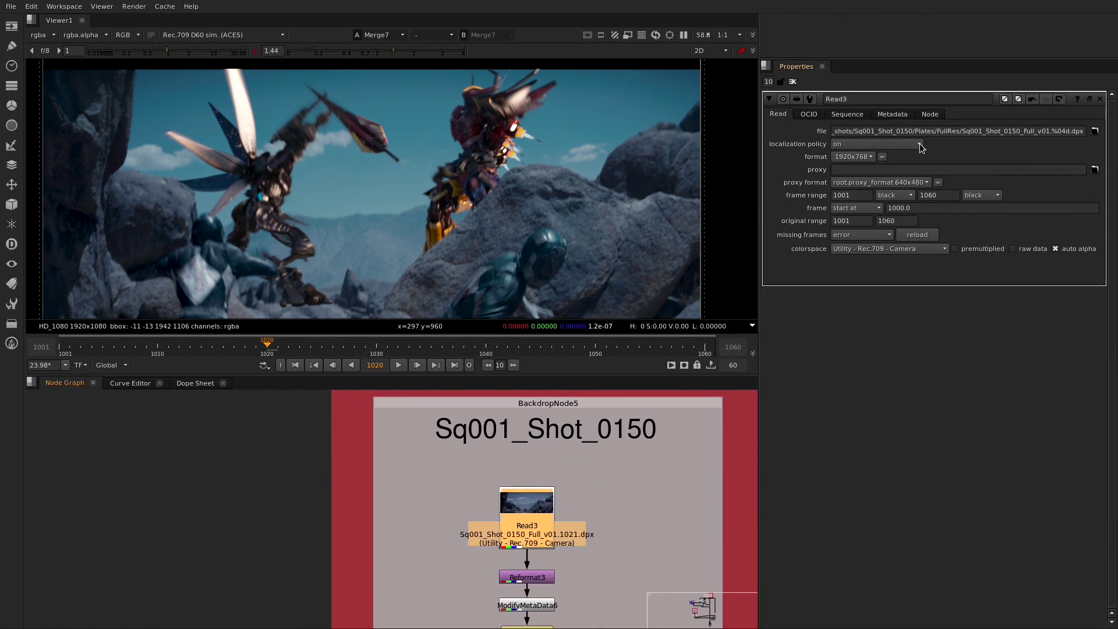
pyautogui.click(918, 146)
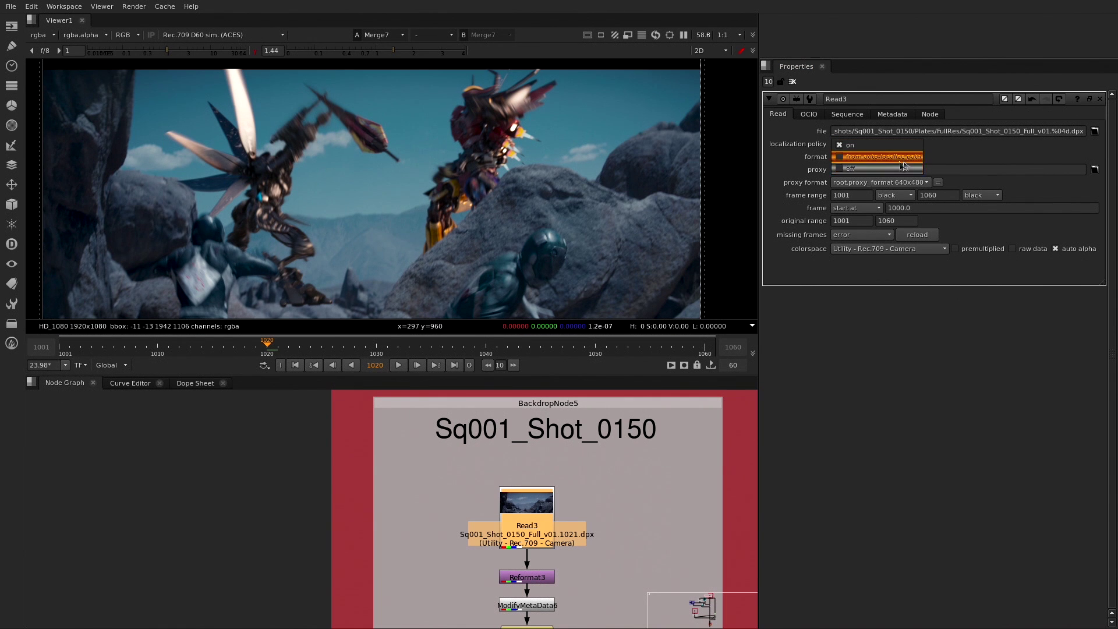
pyautogui.click(893, 146)
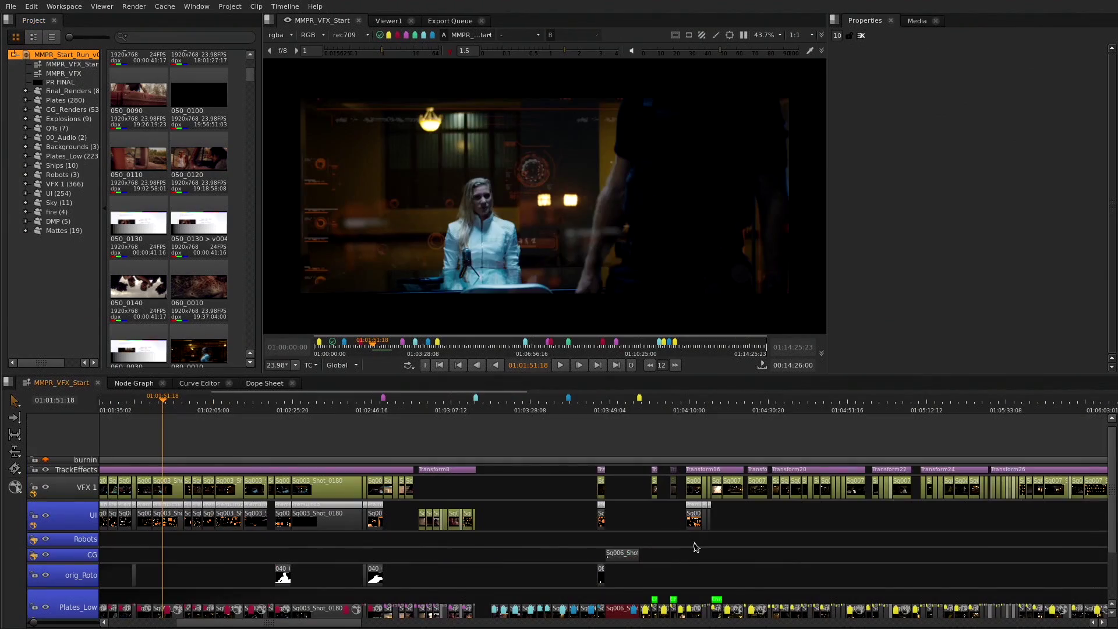
# - Raise BlinkScript1's RGB gain to about 1.14 and scrub the timeline to review
pyautogui.scroll(-6, 568, 506)
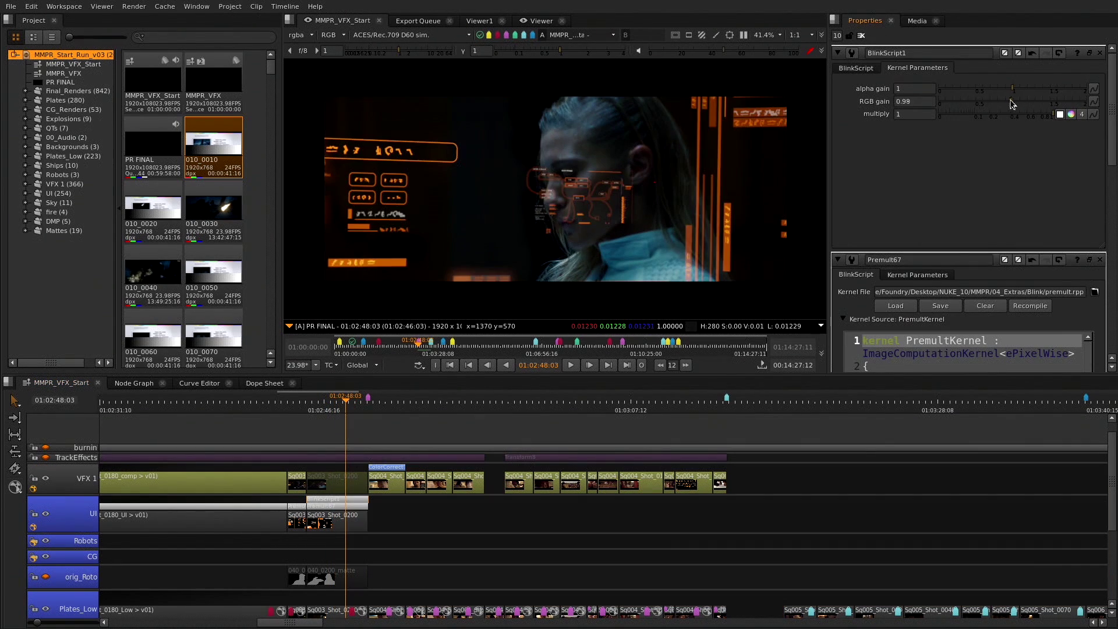
pyautogui.moveTo(1013, 104); pyautogui.dragTo(1023, 108)
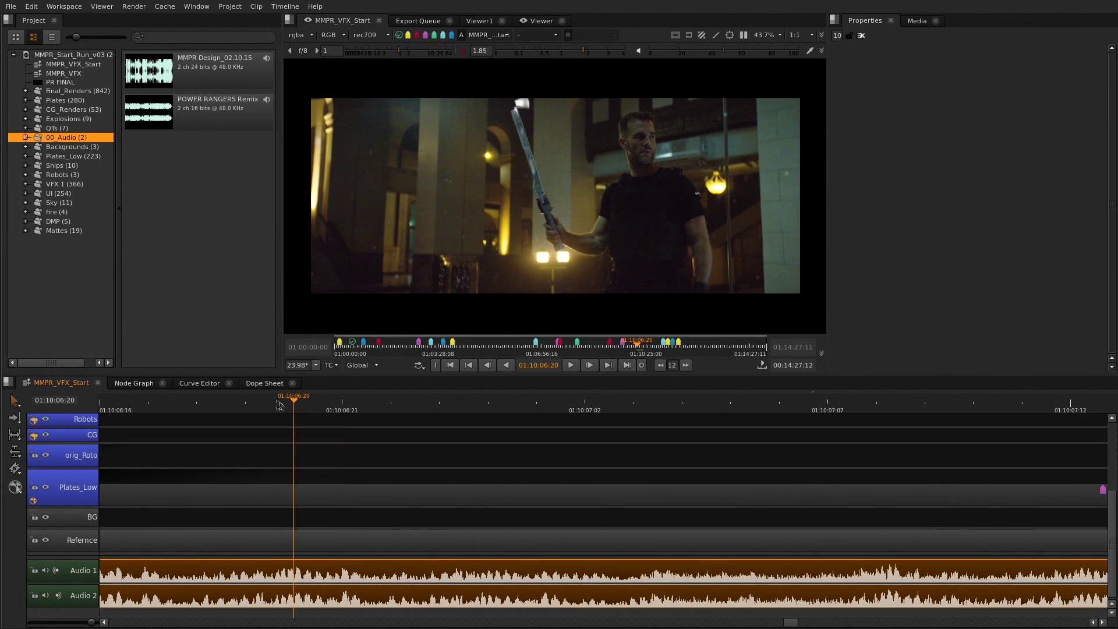
pyautogui.moveTo(292, 402); pyautogui.dragTo(252, 406)
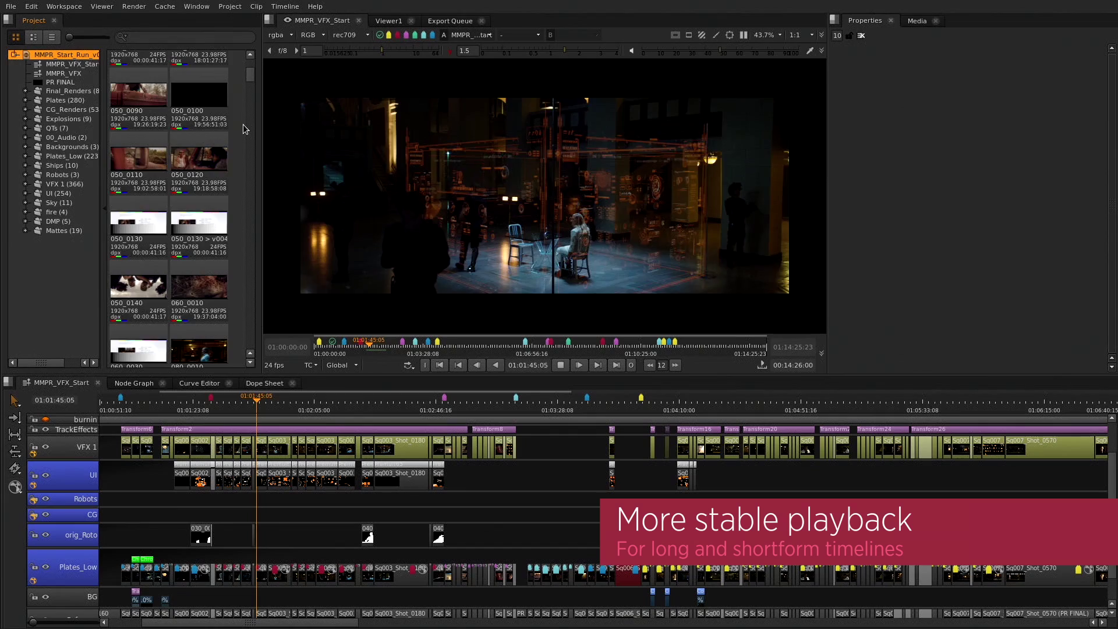
# - List the project root's sequences in the bin with thumbnails shrunk to two columns
pyautogui.click(75, 56)
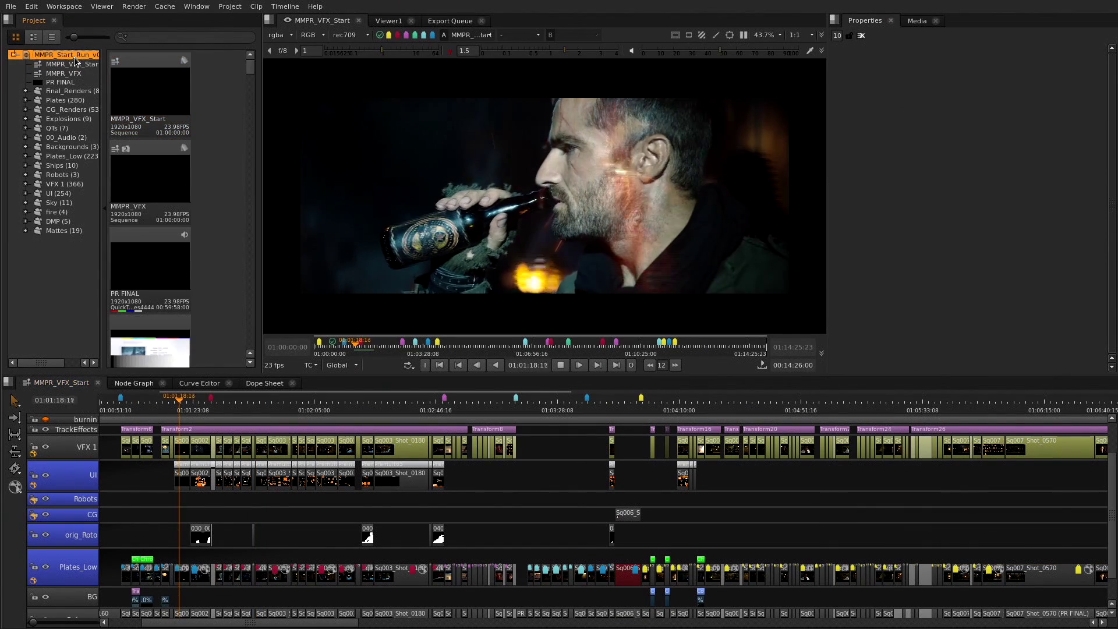
pyautogui.moveTo(72, 38); pyautogui.dragTo(68, 37)
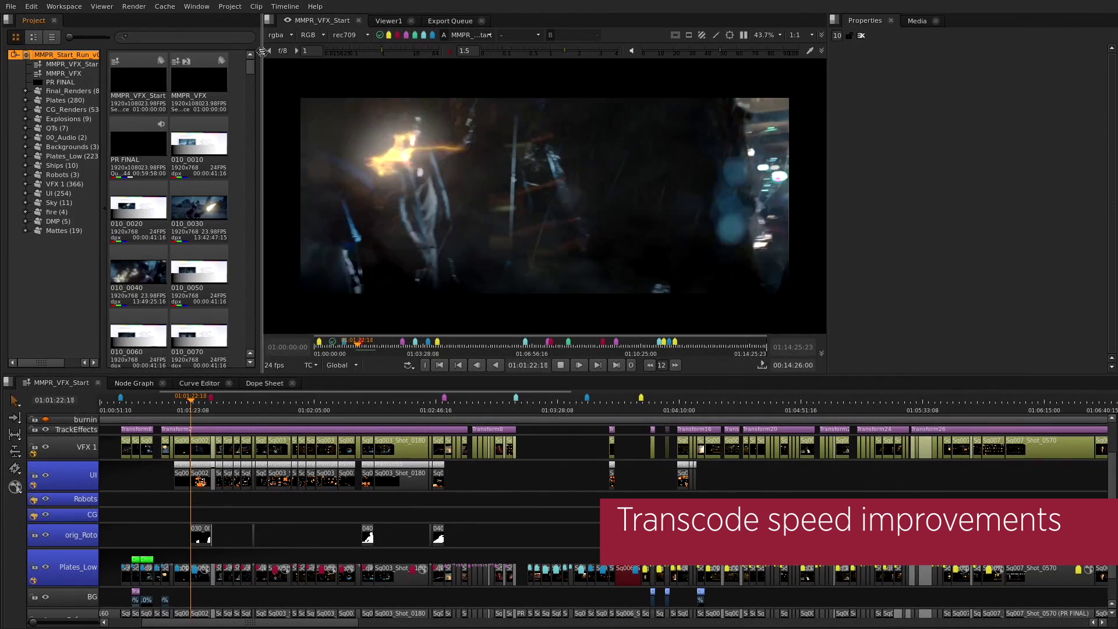
pyautogui.moveTo(251, 67); pyautogui.dragTo(252, 81)
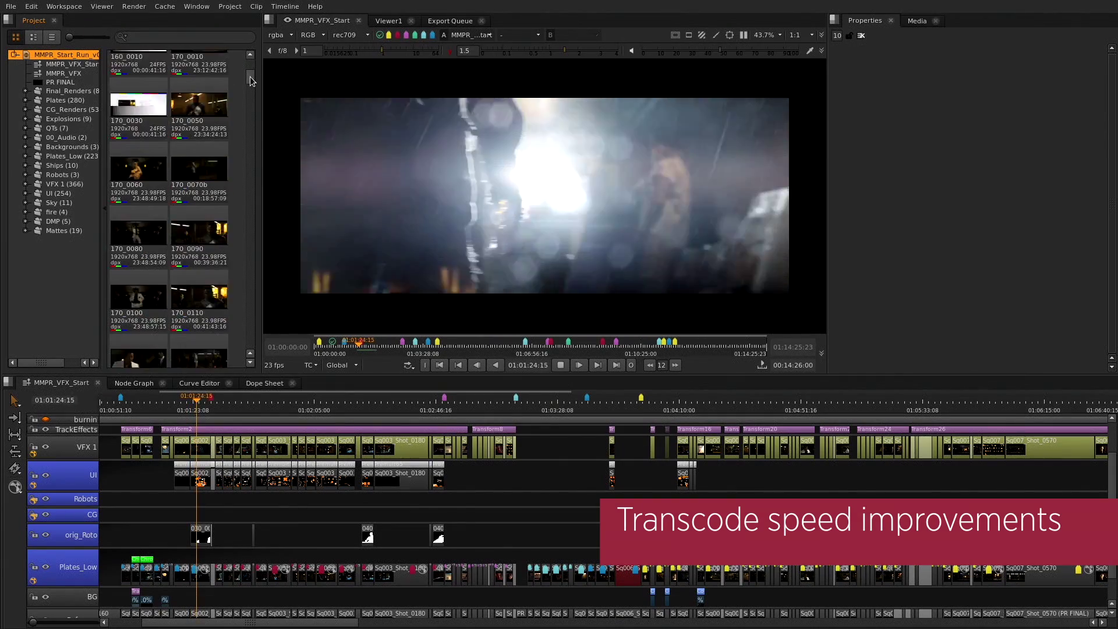
pyautogui.scroll(4, 252, 81)
pyautogui.scroll(-4, 252, 82)
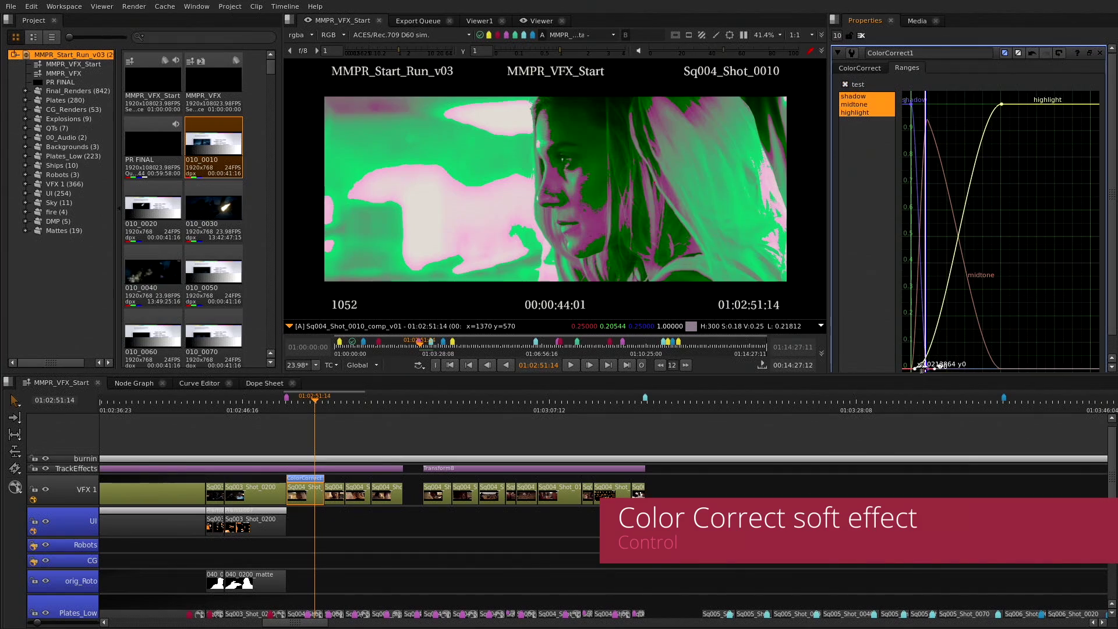
# - Widen ColorCorrect's shadow range, disable the test overlay, and return to the ColorCorrect tab
pyautogui.moveTo(922, 367); pyautogui.dragTo(946, 363)
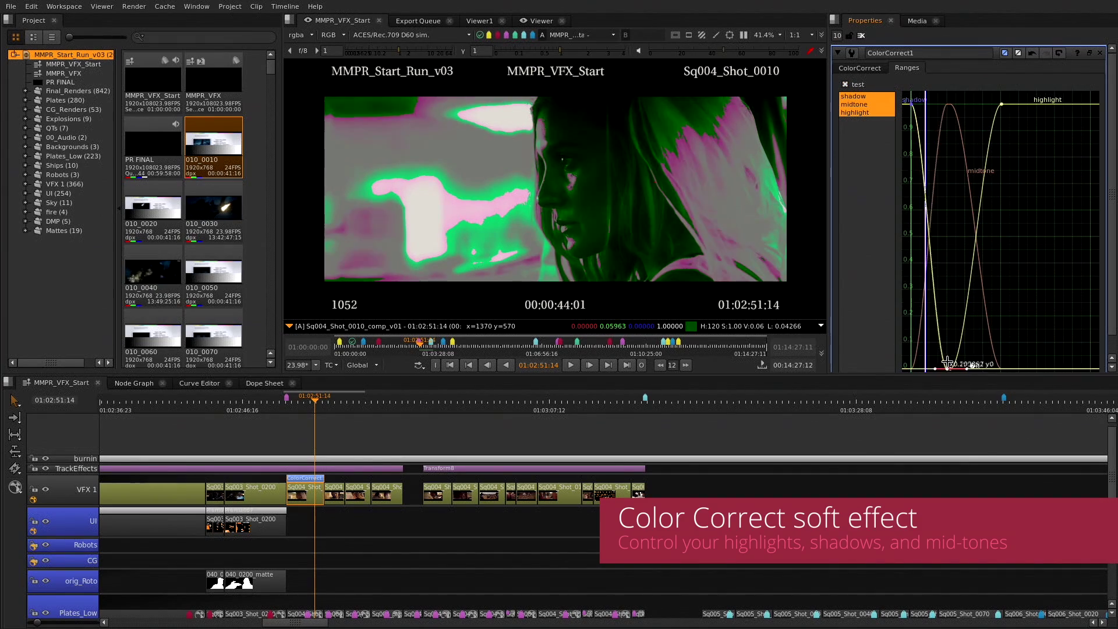
pyautogui.click(845, 84)
pyautogui.click(859, 67)
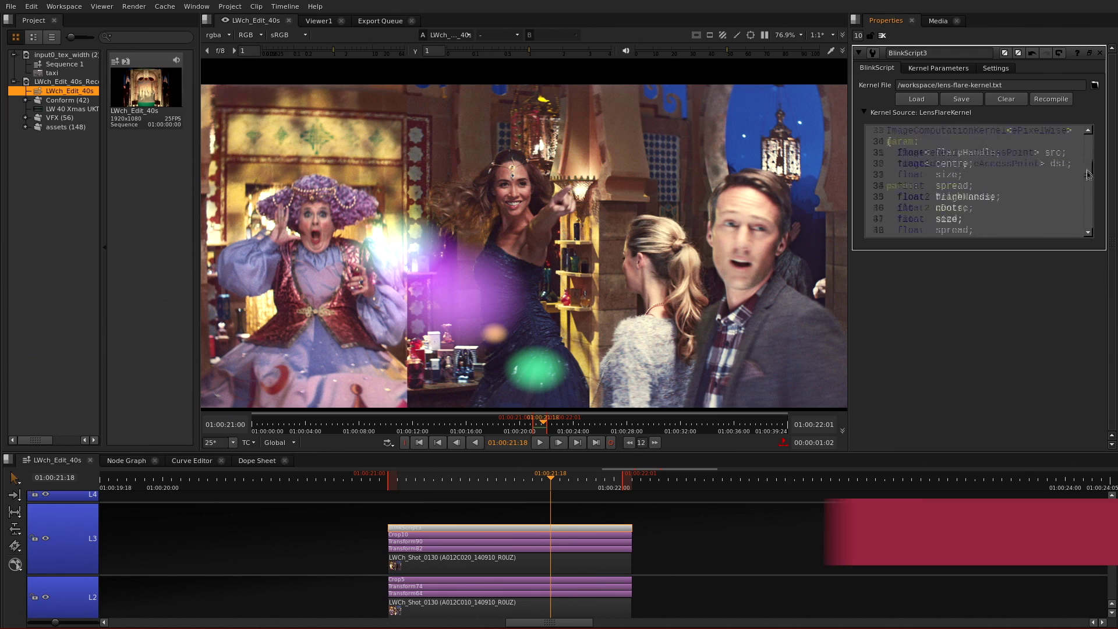
# - Lower BlinkScript3's lens-flare Spread to about 0.745 in Kernel Parameters
pyautogui.moveTo(1088, 174); pyautogui.dragTo(1094, 137)
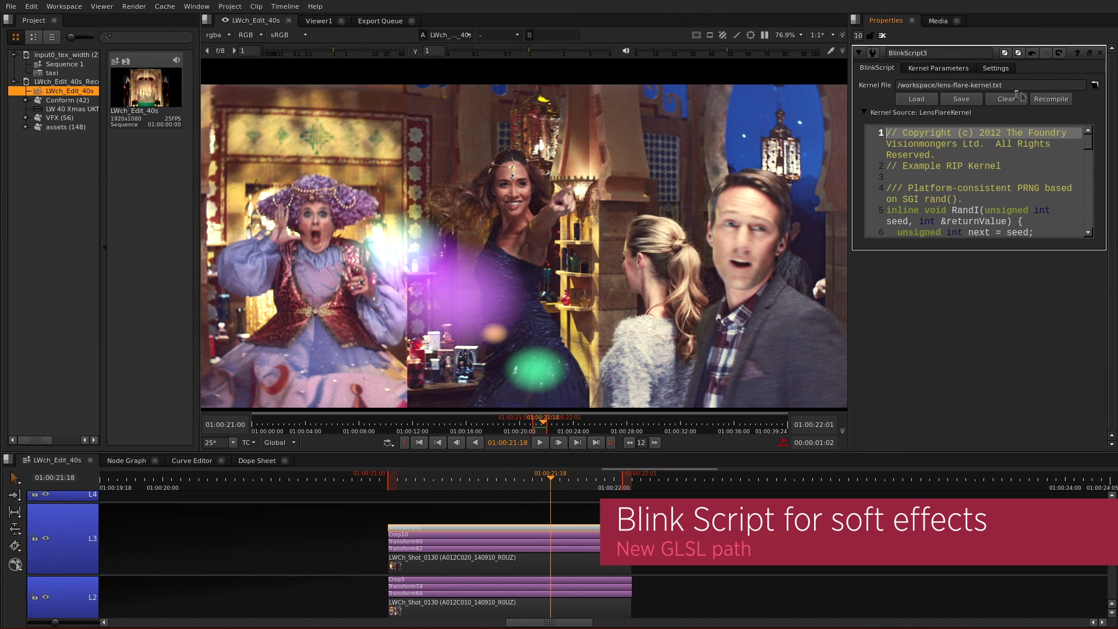
pyautogui.click(953, 68)
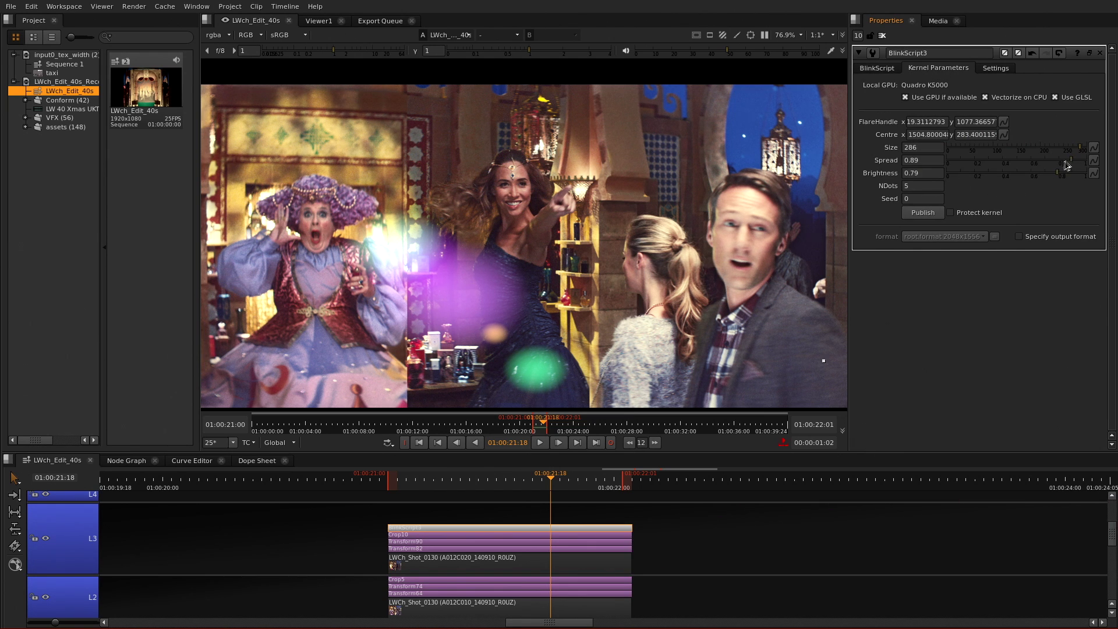
pyautogui.moveTo(1070, 159); pyautogui.dragTo(1048, 168)
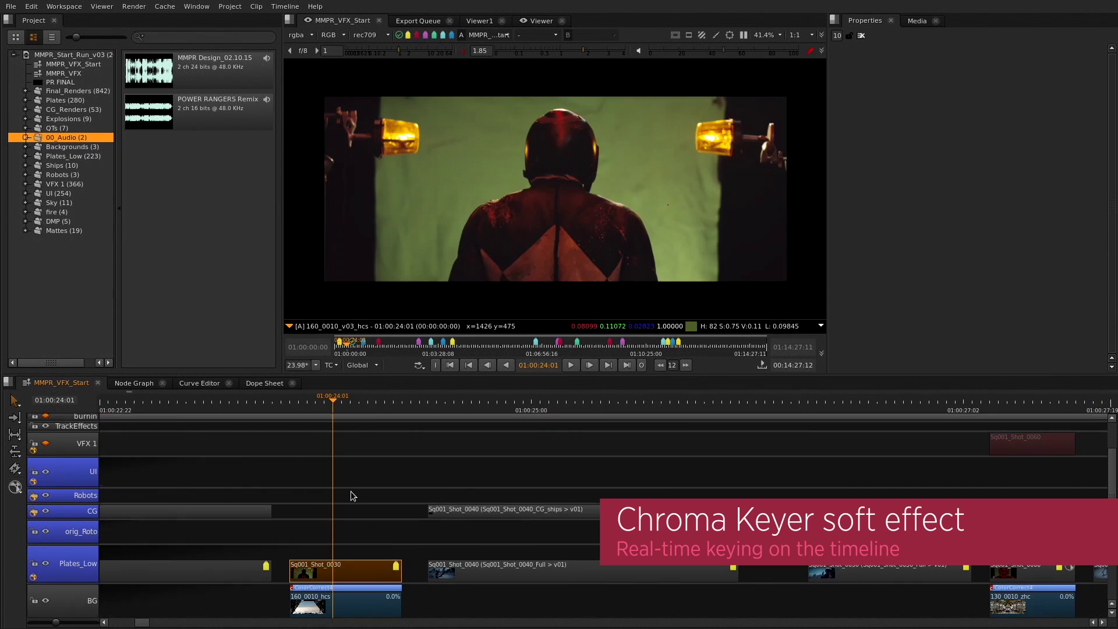
# - Add a ChromaKeyer effect to Sq001_Shot_0030 and sample the green screen colour
pyautogui.rightClick(353, 566)
pyautogui.moveTo(408, 567)
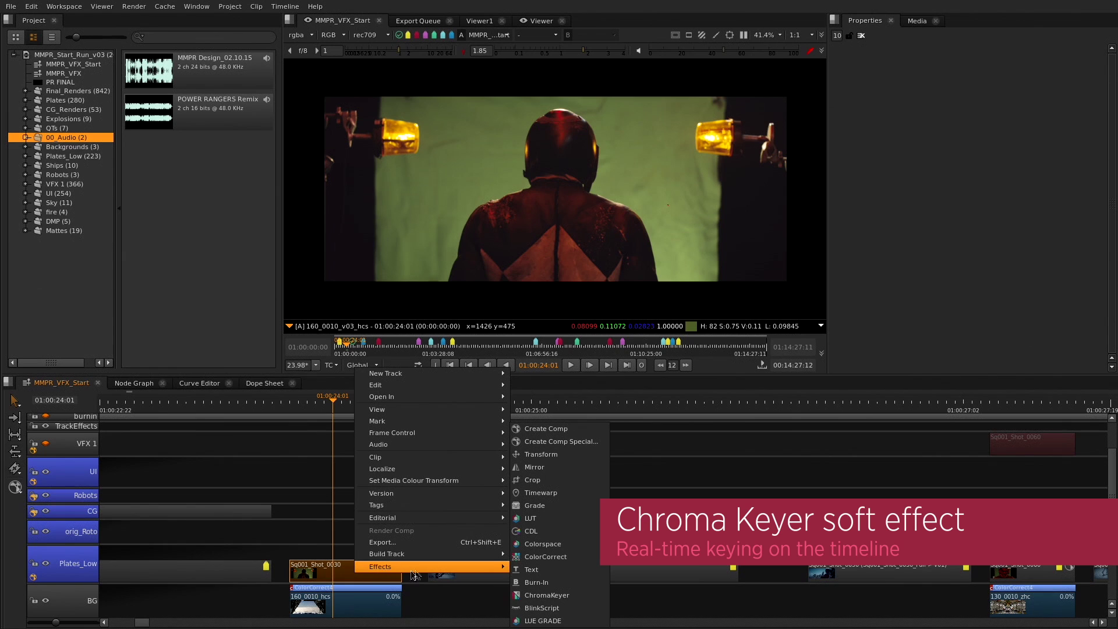
pyautogui.click(562, 597)
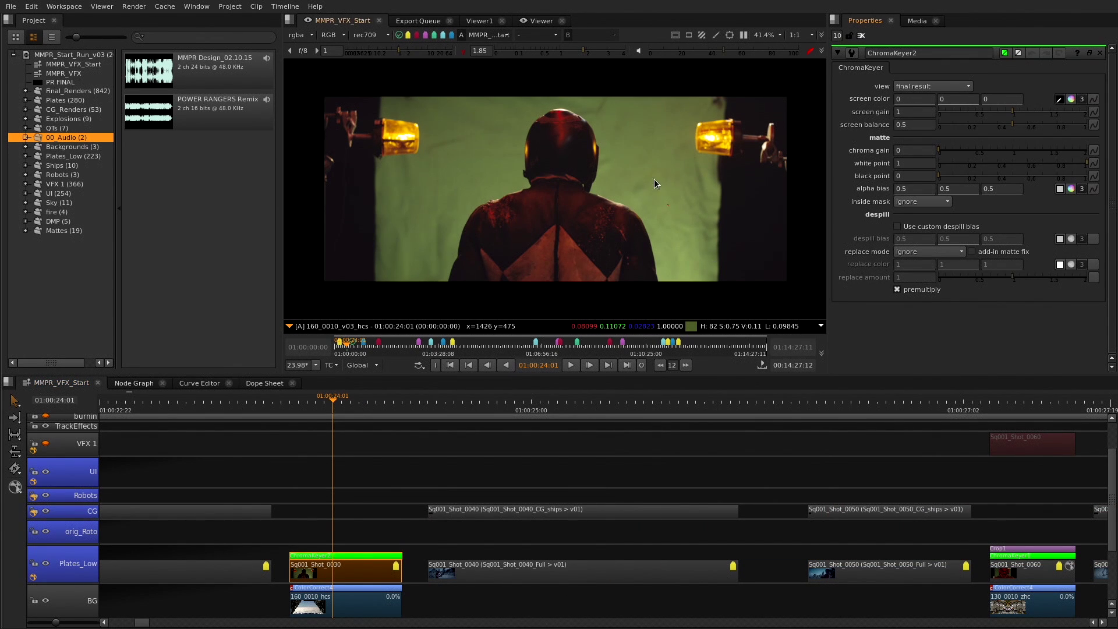
pyautogui.keyDown('ctrl'); pyautogui.click(669, 200); pyautogui.keyUp('ctrl')
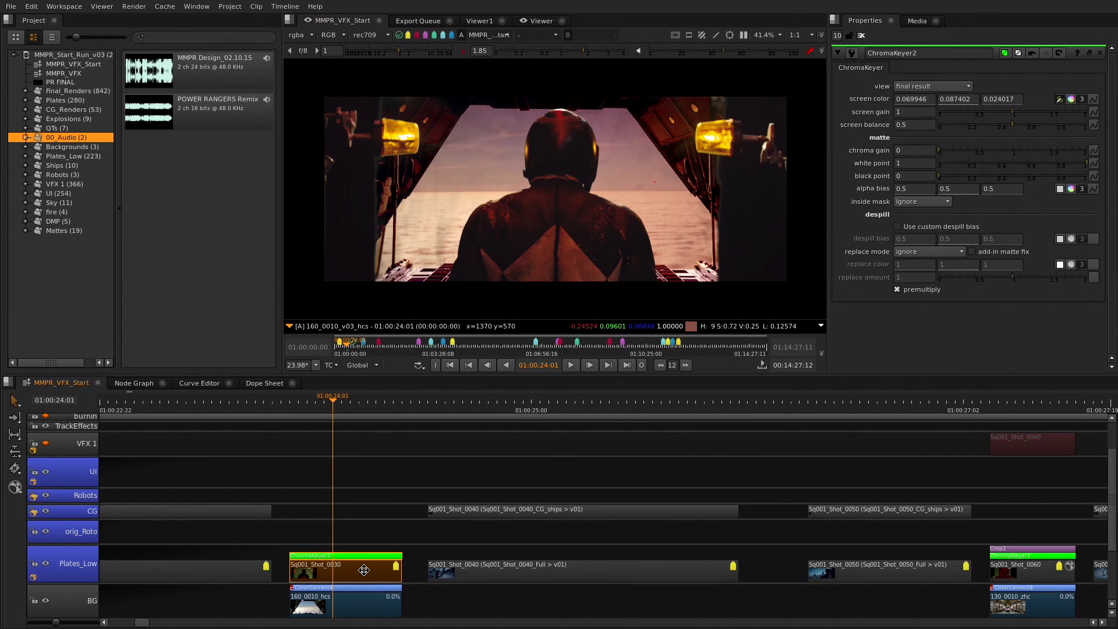
# - Tune the matte in alpha view: screen gain 1.3, white point 0.845, black point 0.25
pyautogui.press('a')
pyautogui.moveTo(1012, 111); pyautogui.dragTo(1035, 112)
pyautogui.moveTo(939, 175); pyautogui.dragTo(969, 176)
pyautogui.moveTo(1082, 165); pyautogui.dragTo(1063, 165)
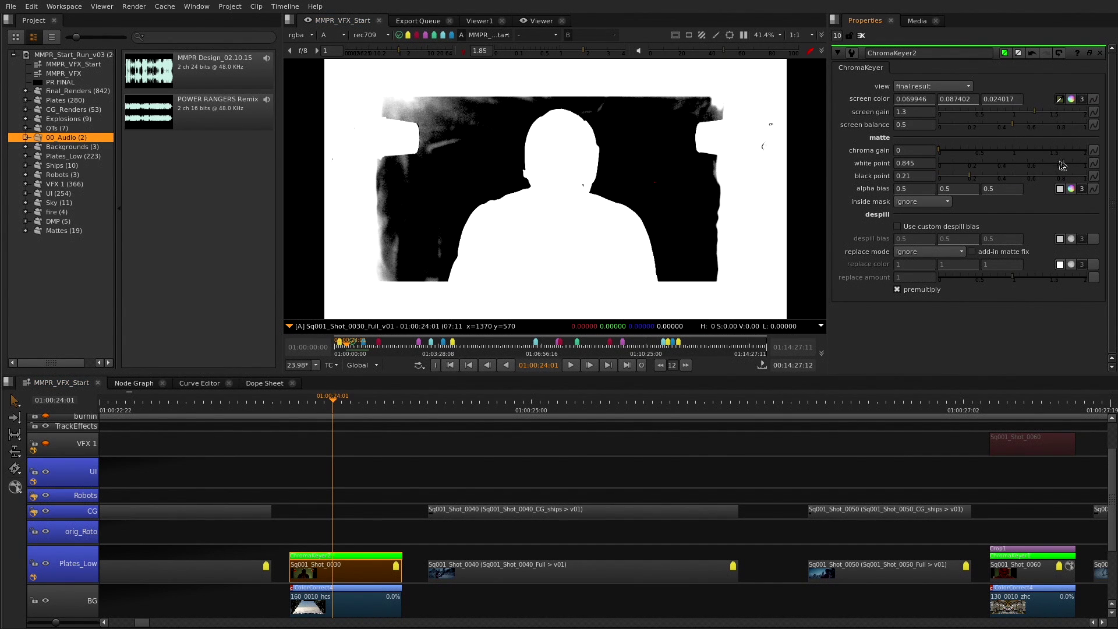
pyautogui.moveTo(971, 176); pyautogui.dragTo(975, 176)
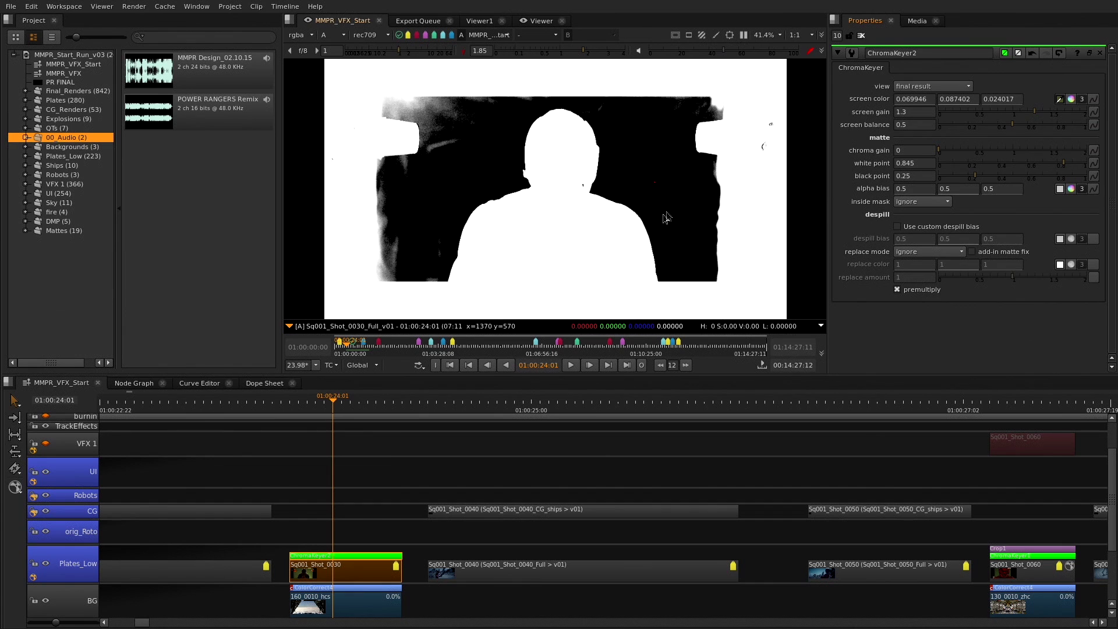
pyautogui.press('a')
# - Add a Crop effect, trim the shot's left and right edges, and view the final composite
pyautogui.hotkey('shift', 'c')
pyautogui.moveTo(325, 194); pyautogui.dragTo(369, 194)
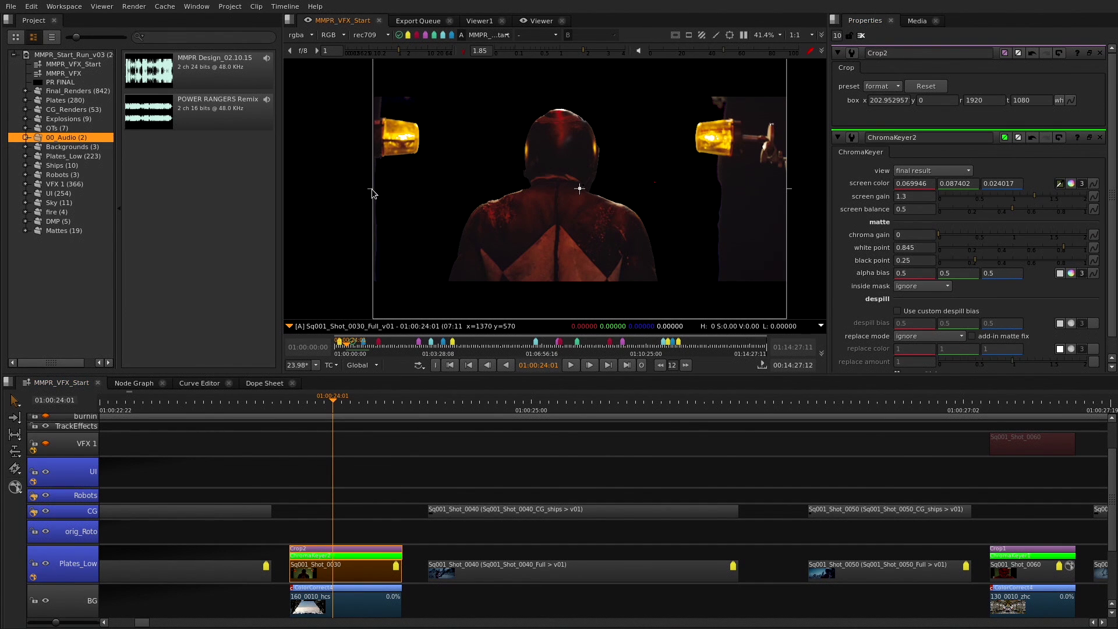
pyautogui.moveTo(790, 193); pyautogui.dragTo(739, 193)
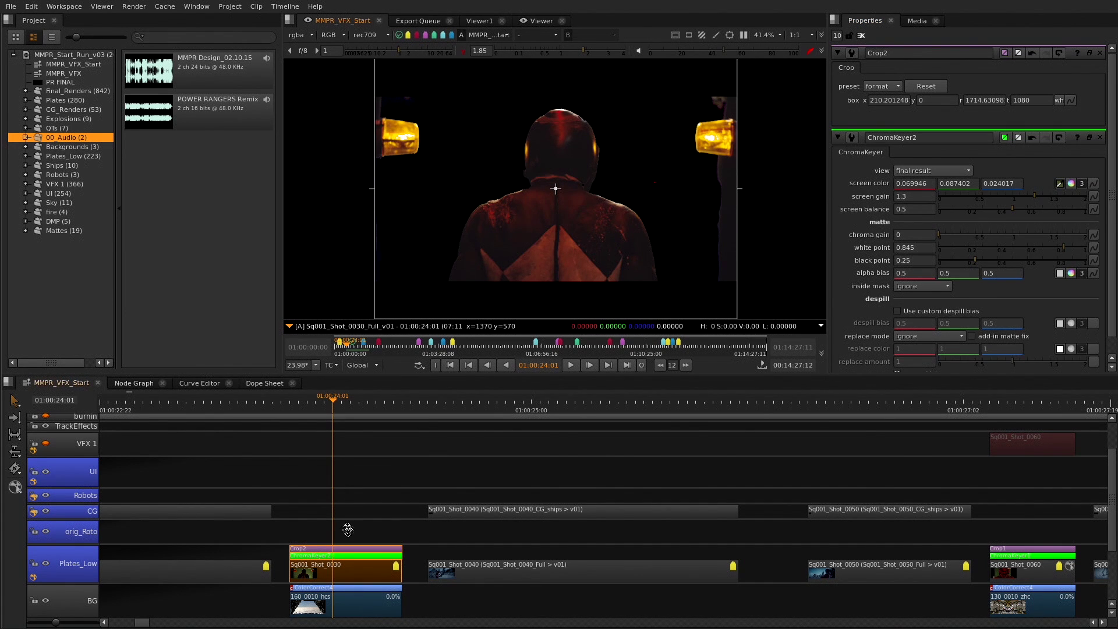
pyautogui.scroll(1, 348, 529)
pyautogui.click(351, 554)
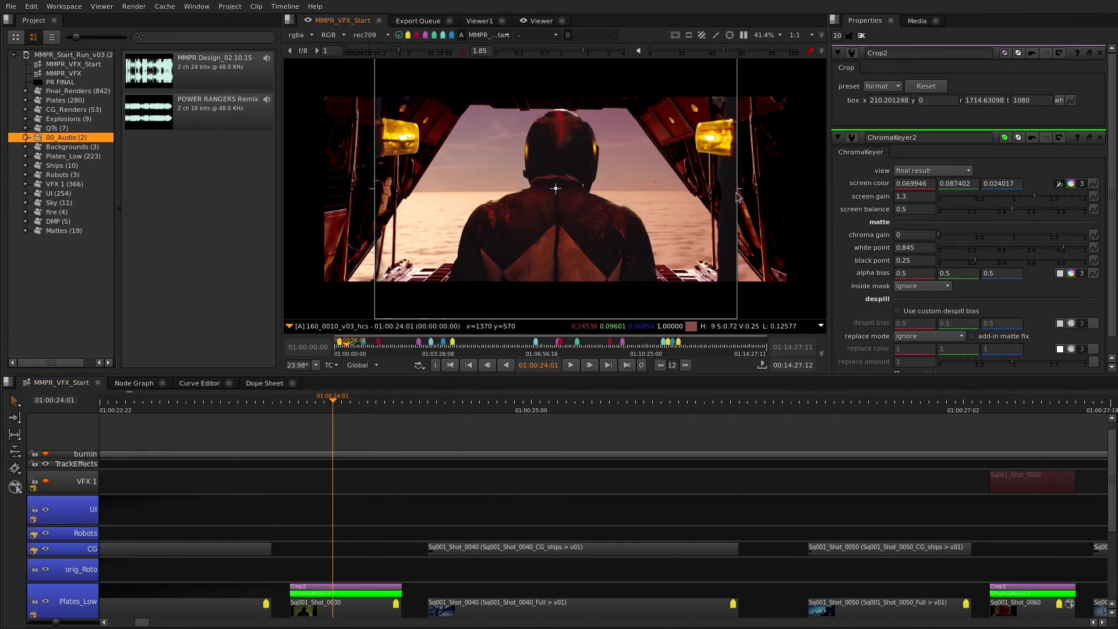